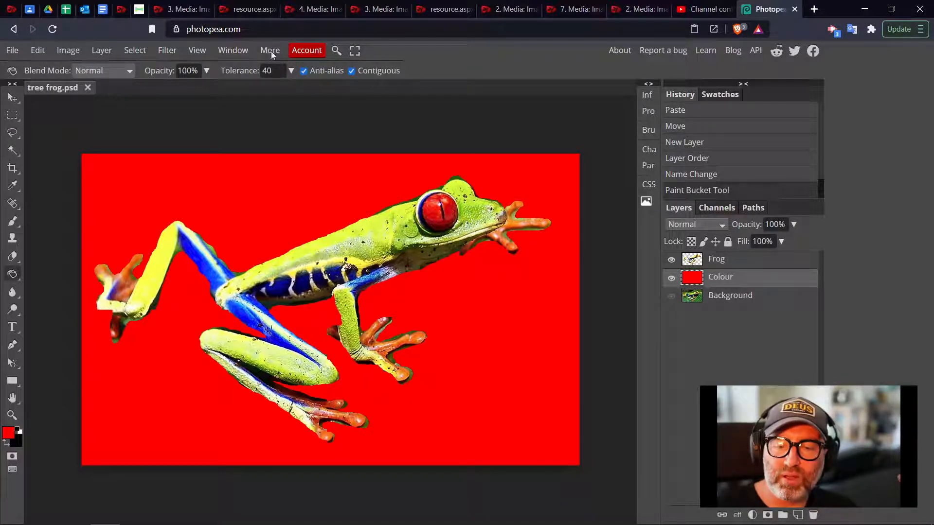
Step: Review the Photopea Composing an Image lesson page, covering the Rule of Thirds, Golden Ratio and the background and animal images
left_click(185, 11)
scroll(419, 264, "up", 15)
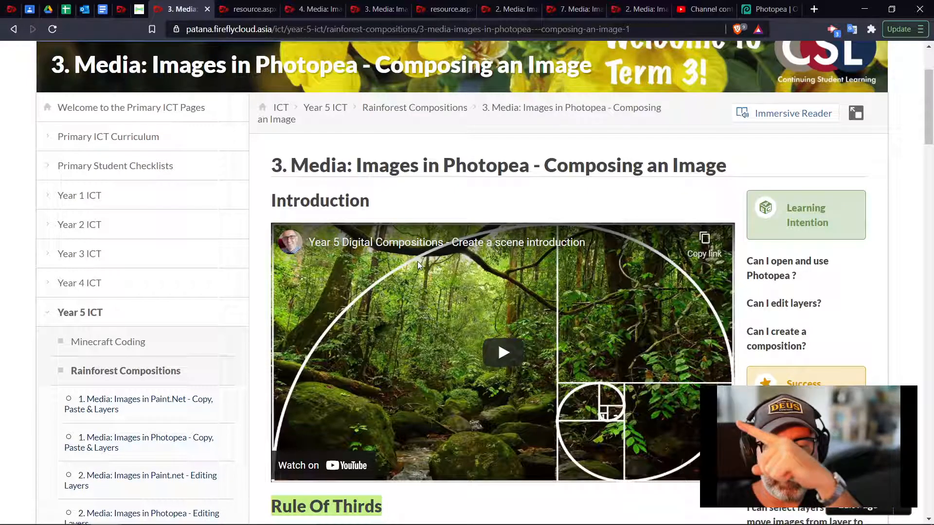
scroll(419, 266, "down", 5)
scroll(419, 268, "down", 8)
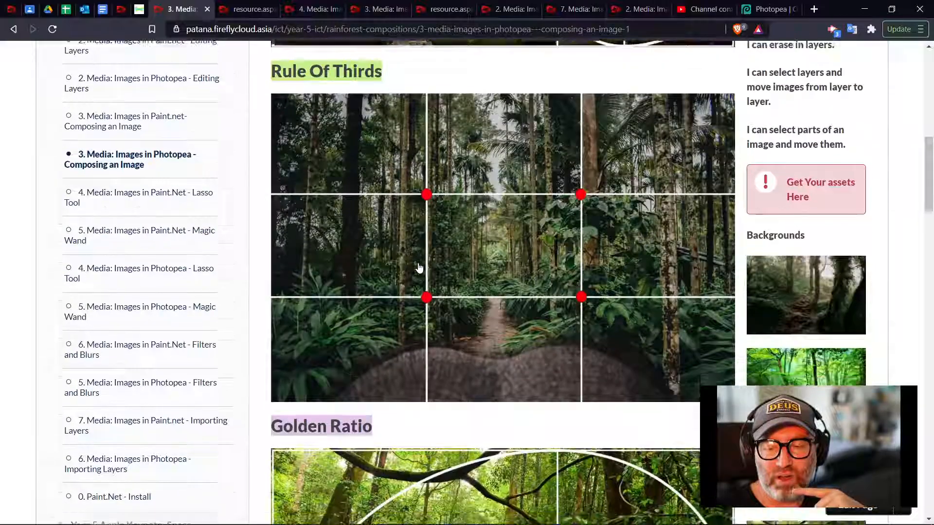
scroll(420, 268, "down", 2)
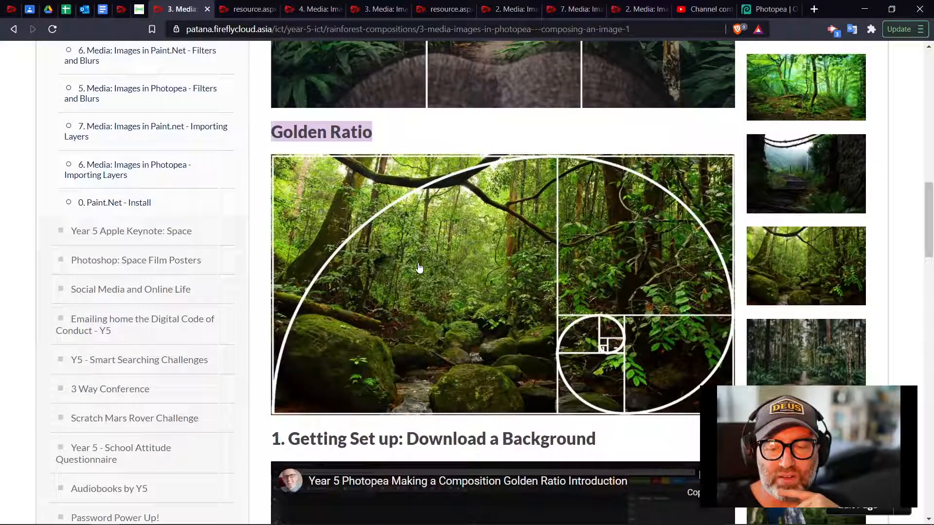
scroll(419, 268, "down", 1)
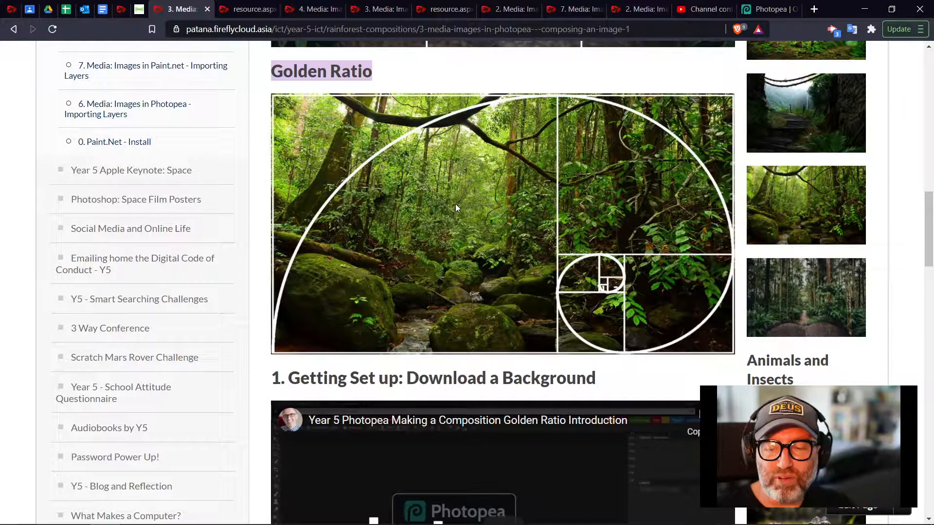
scroll(780, 198, "up", 2)
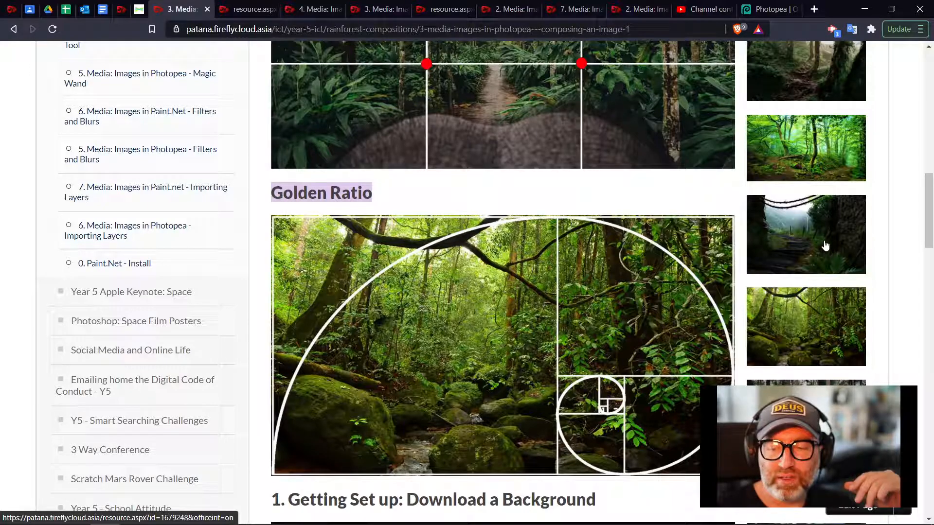
scroll(826, 245, "down", 9)
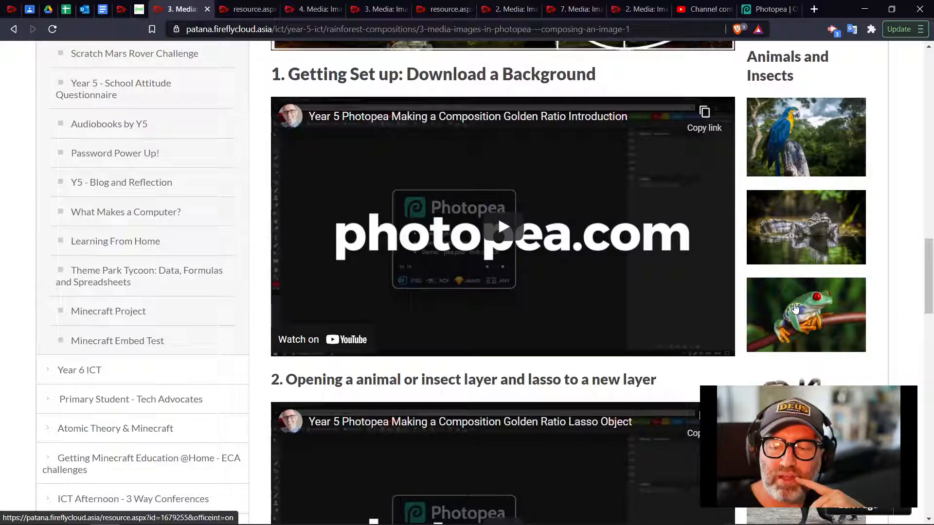
Step: Open the red-eyed tree frog image full size, close the duplicate frog tab and return to the lesson page
left_click(795, 309)
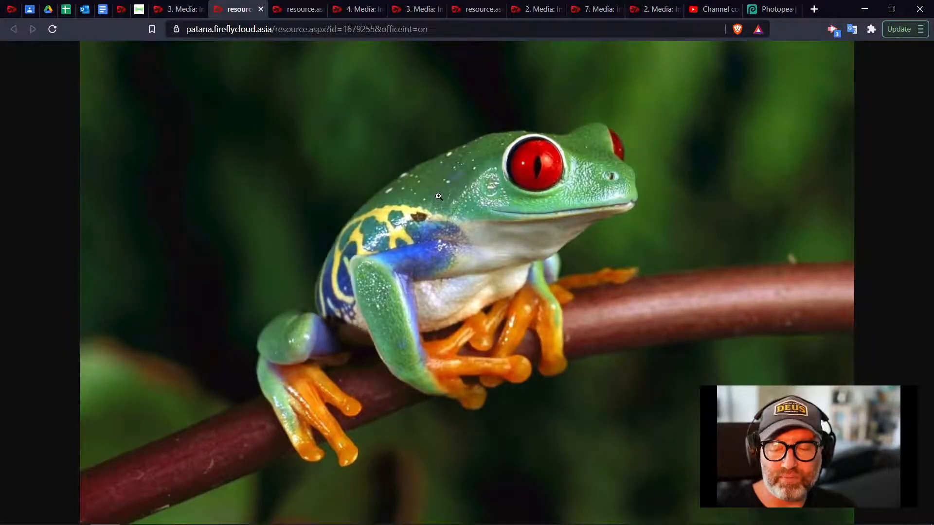
left_click(300, 10)
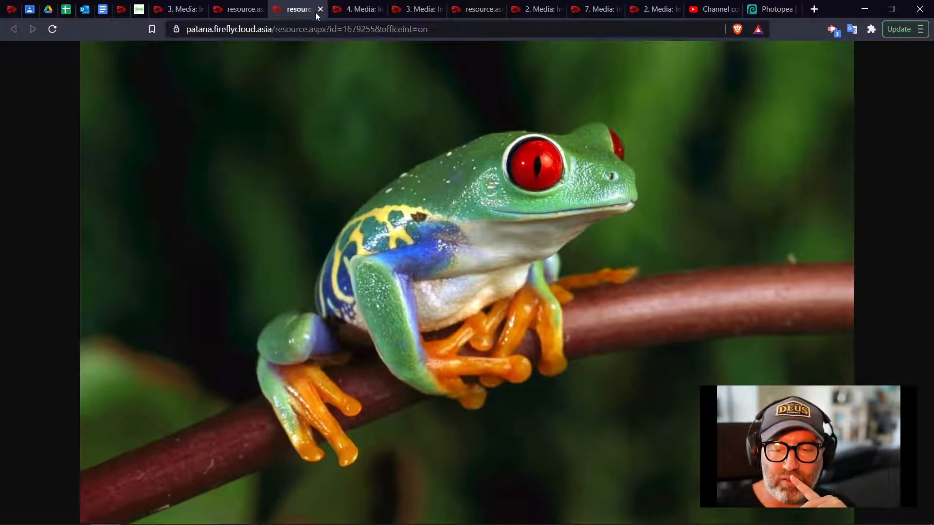
left_click(321, 9)
left_click(180, 9)
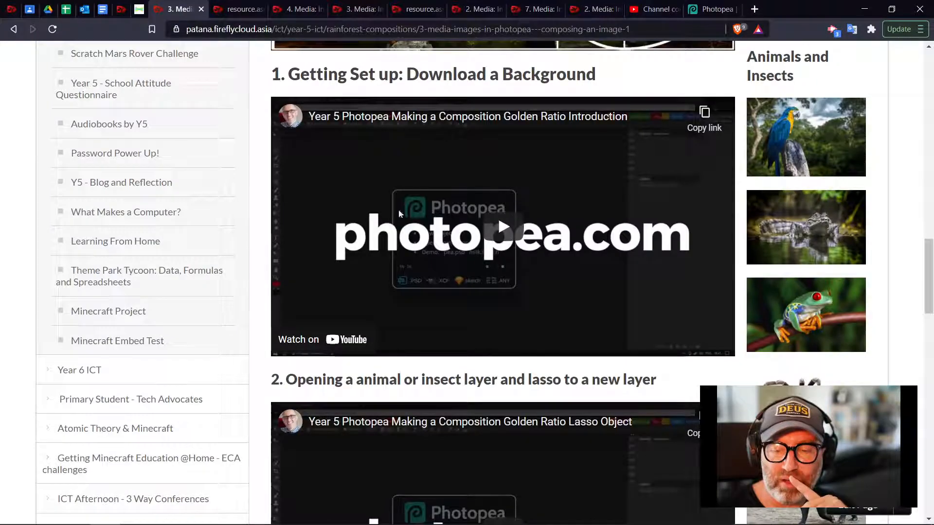
Step: Open the misty wooden path background full size and compare it with the open frog image
scroll(583, 291, "up", 8)
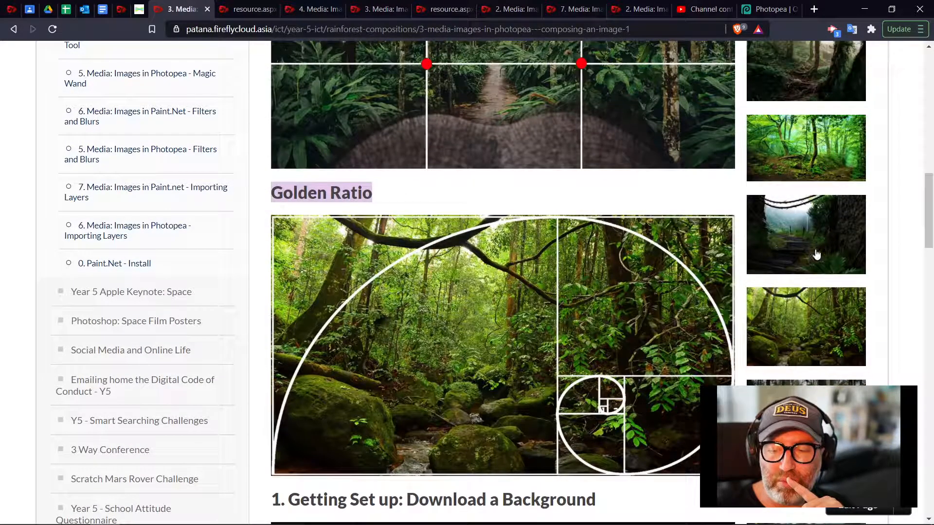
left_click(818, 238)
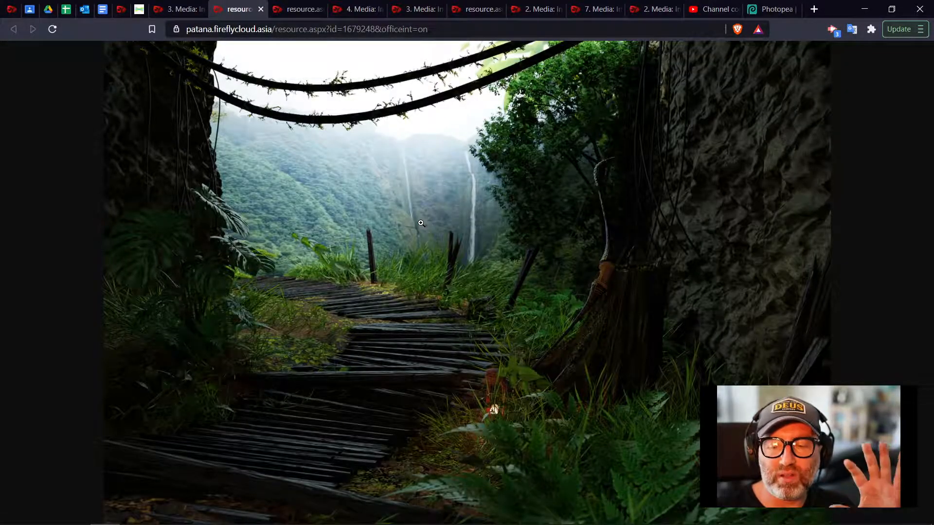
left_click(305, 11)
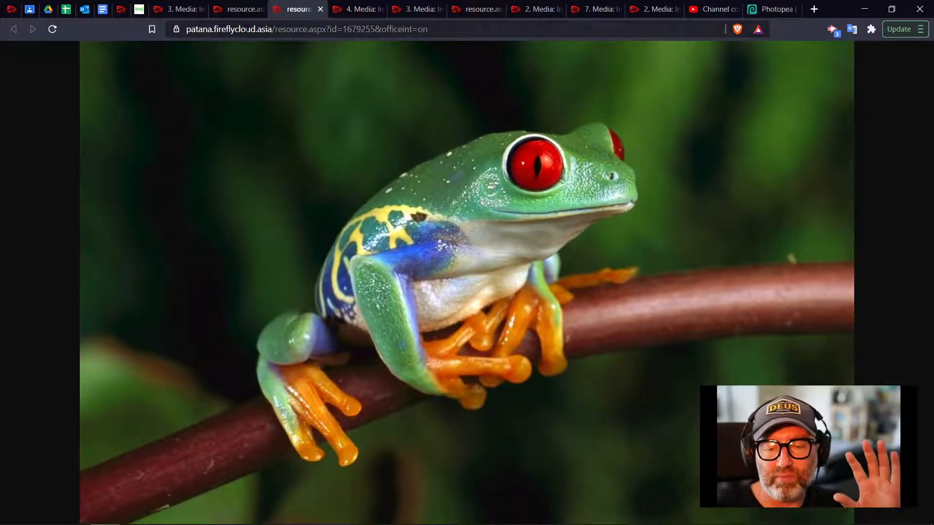
left_click(243, 10)
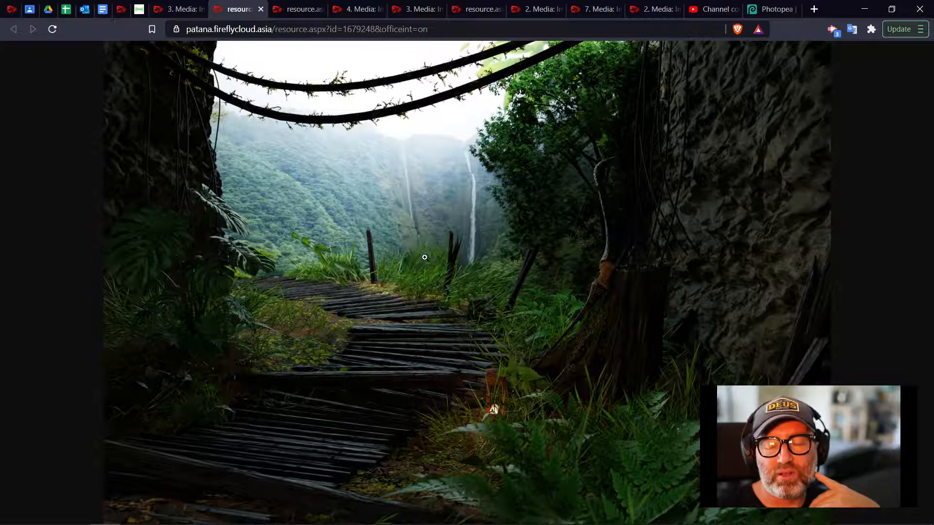
right_click(512, 255)
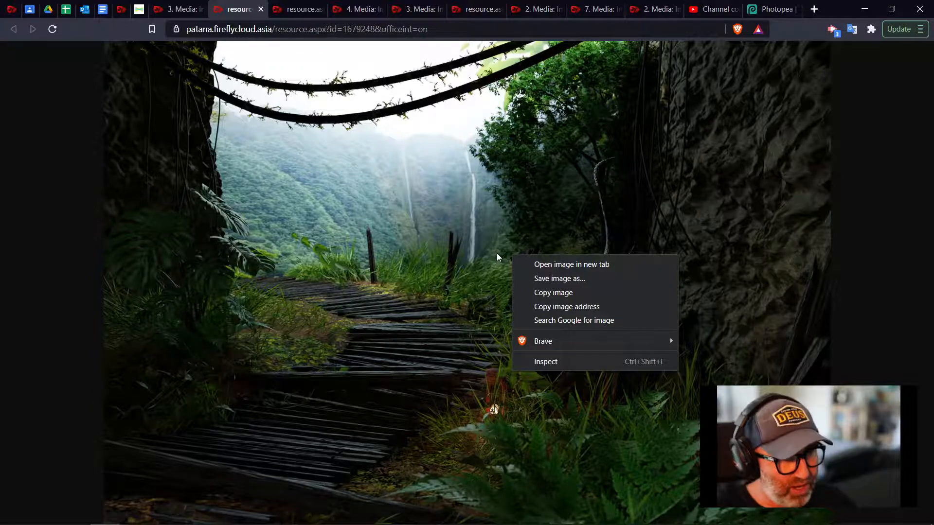
left_click(470, 306)
left_click(452, 304)
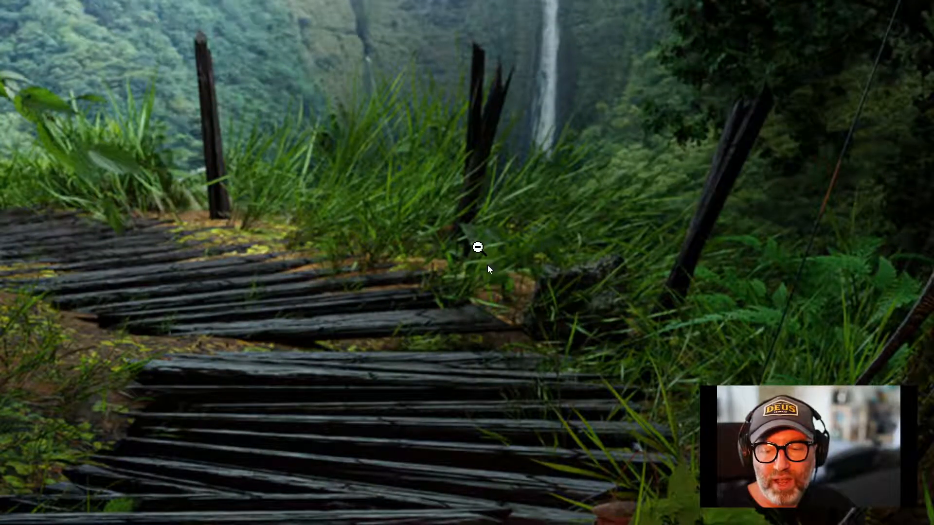
Step: Save the wooden path background image in the Photopea folder under the name "BG Path"
right_click(494, 266)
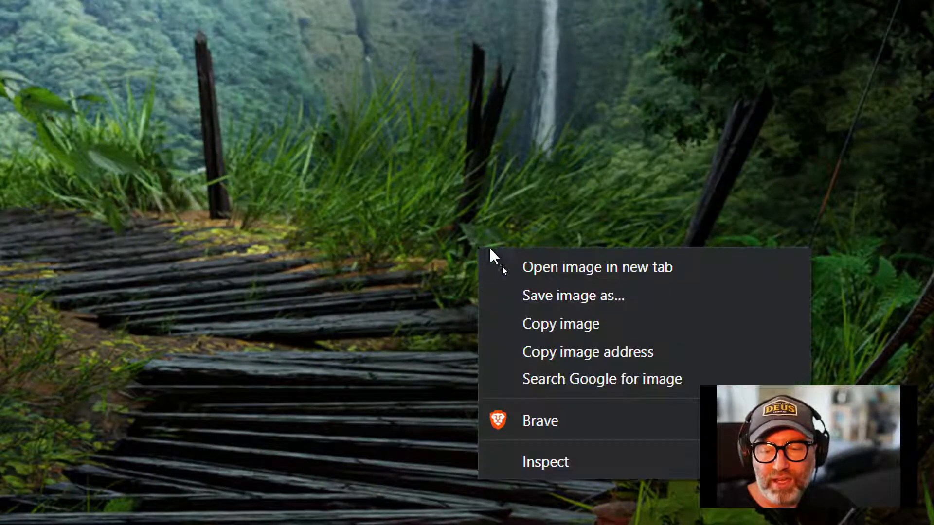
left_click(624, 296)
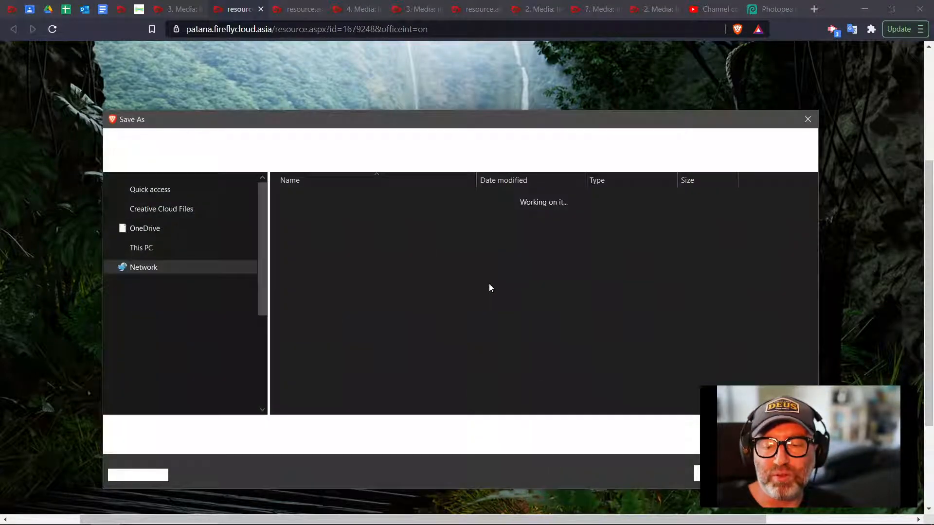
scroll(171, 261, "up", 2)
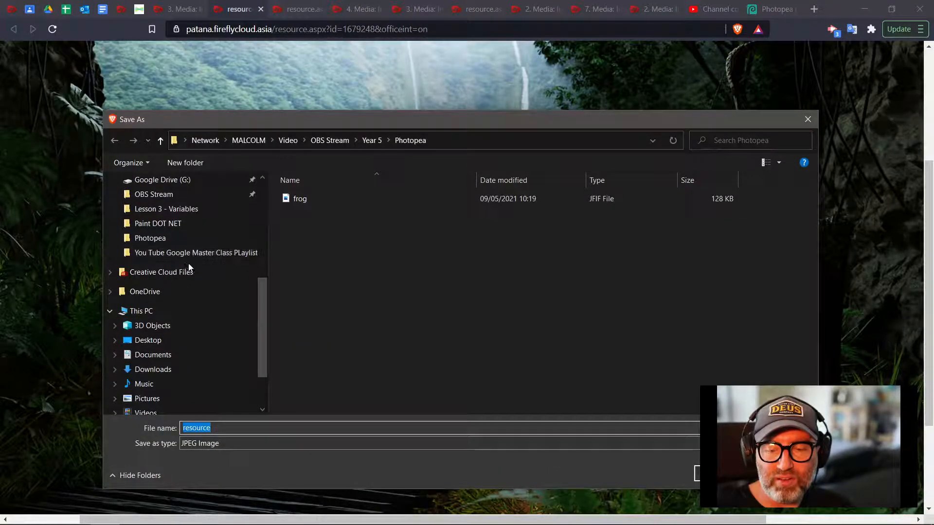
left_click(159, 239)
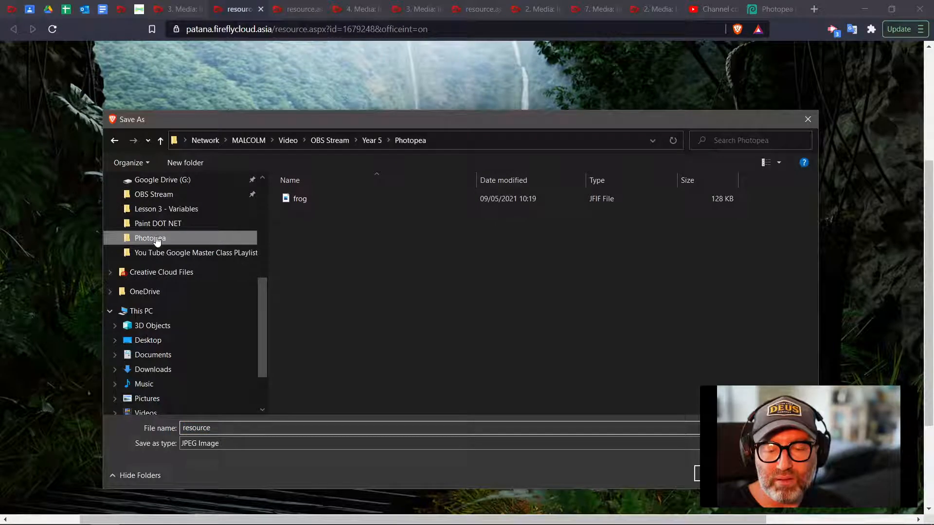
double_click(205, 427)
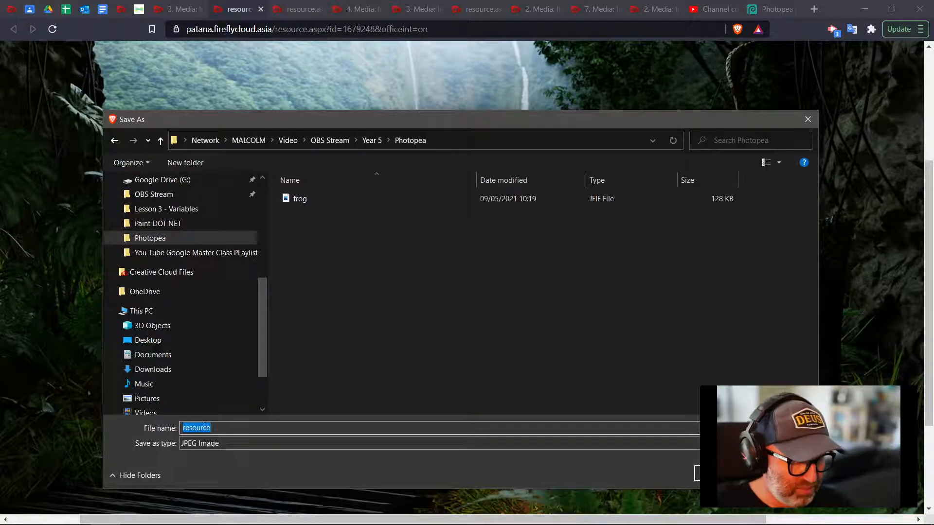
type("BG")
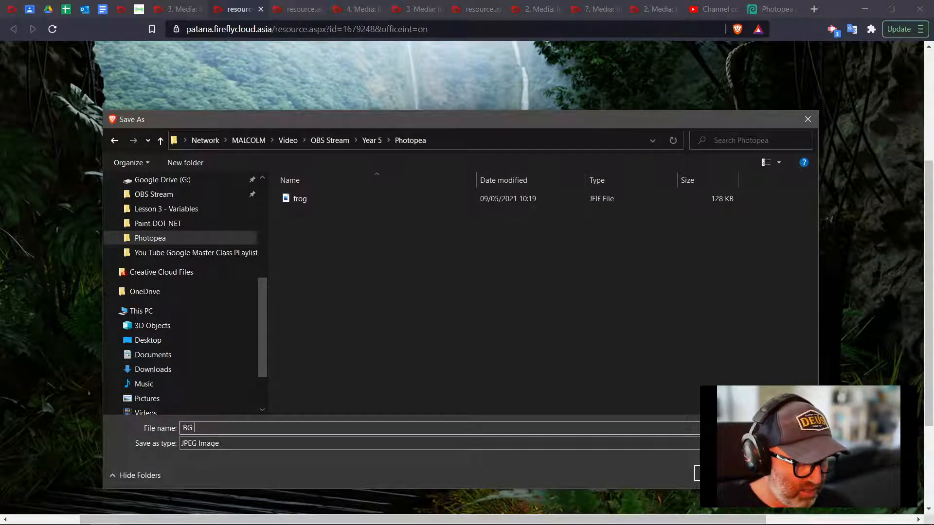
type(" Path")
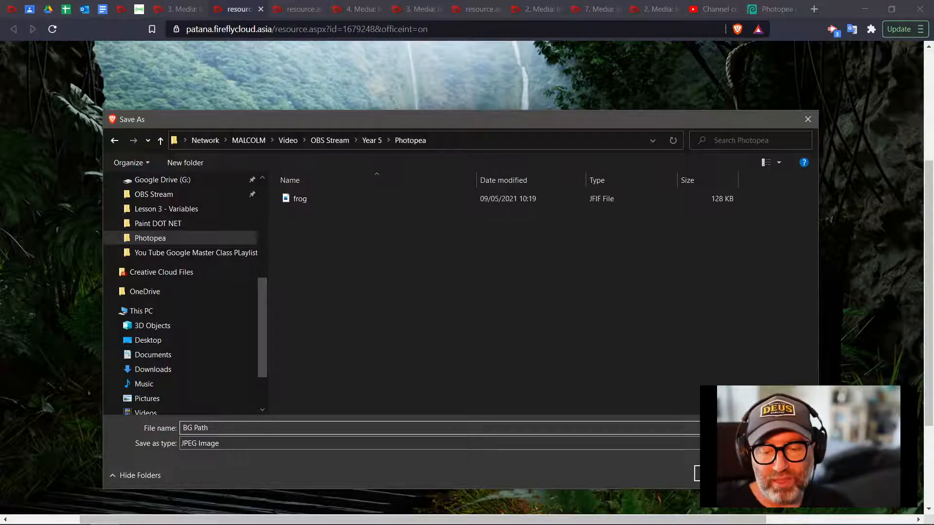
key("Return")
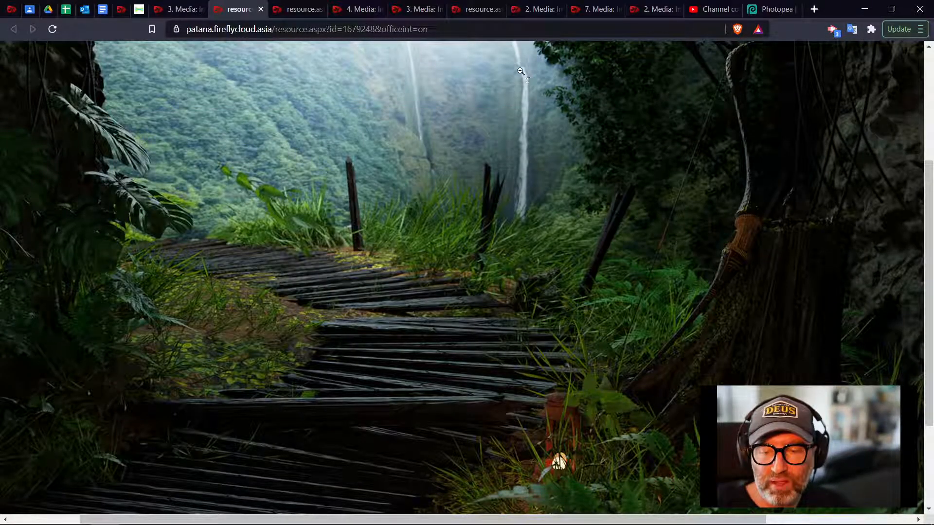
Step: Save the tree frog image in the Photopea folder under the default name "resource" and dismiss the downloads bar
left_click(305, 11)
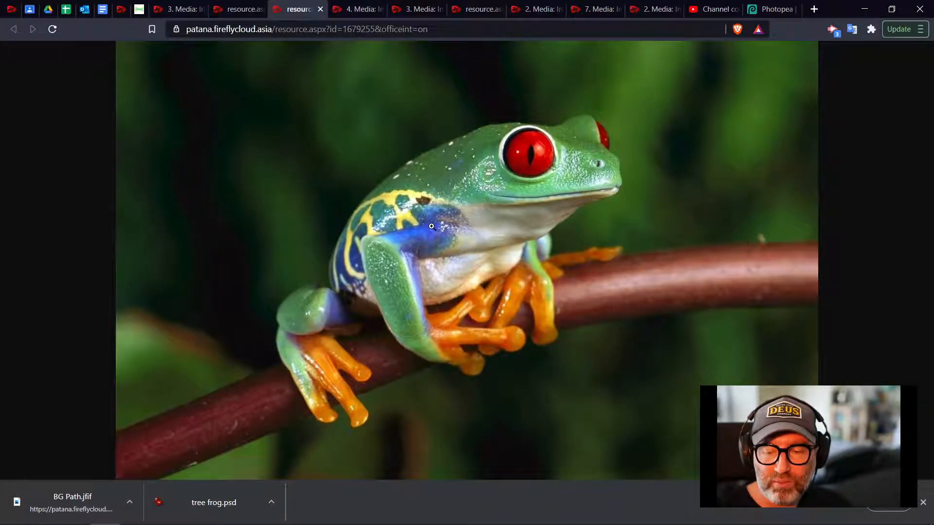
right_click(447, 224)
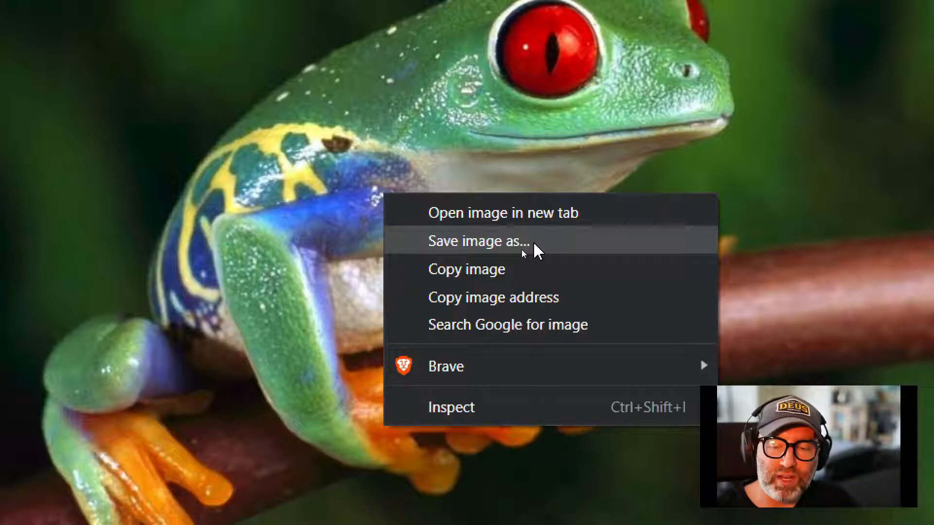
left_click(534, 245)
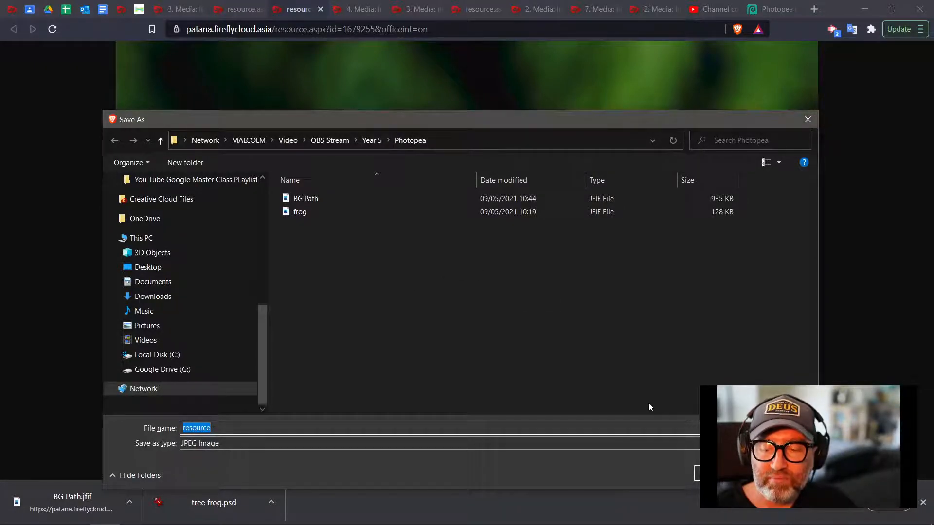
left_click(722, 474)
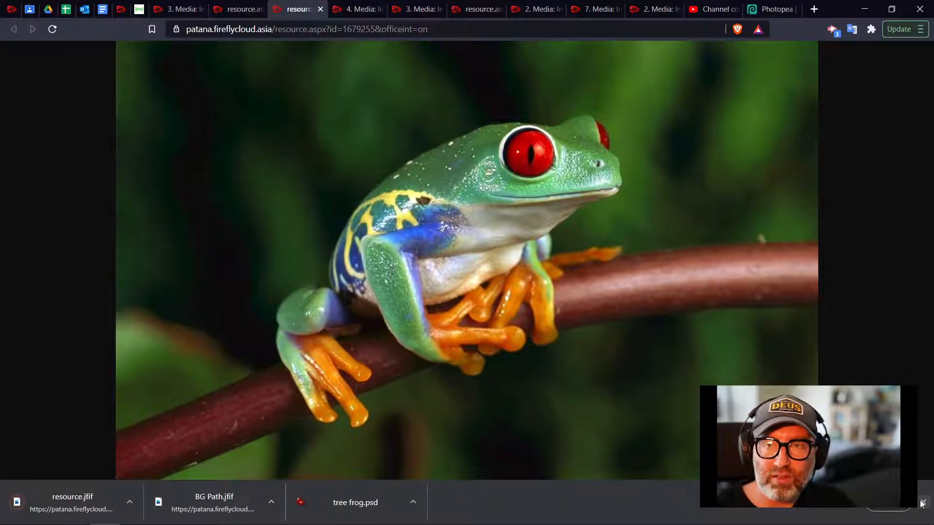
left_click(923, 503)
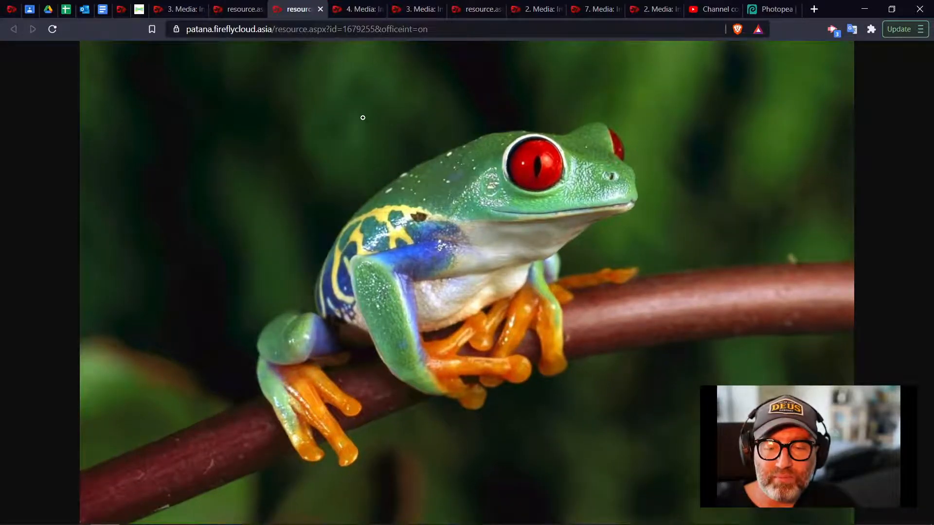
Step: Close the frog and wooden path image tabs and return to the Composing an Image lesson page
left_click(320, 9)
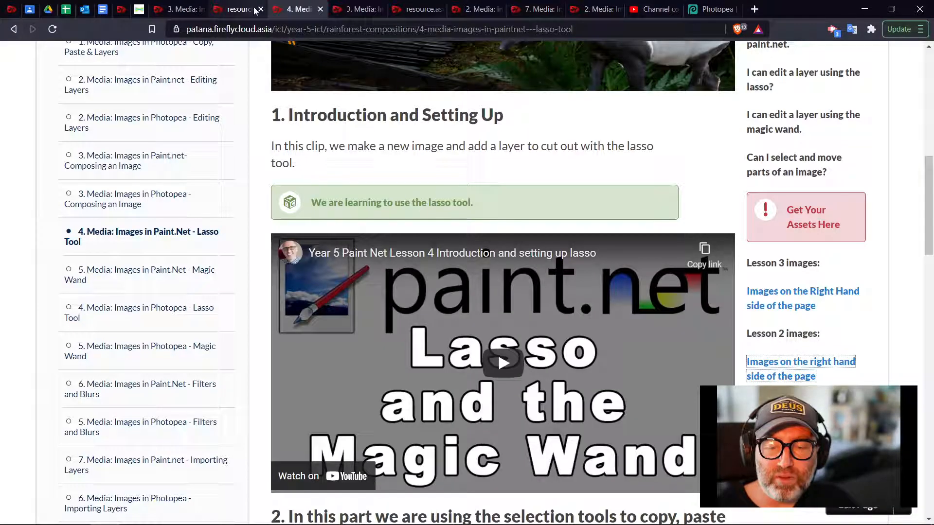
left_click(260, 9)
left_click(179, 8)
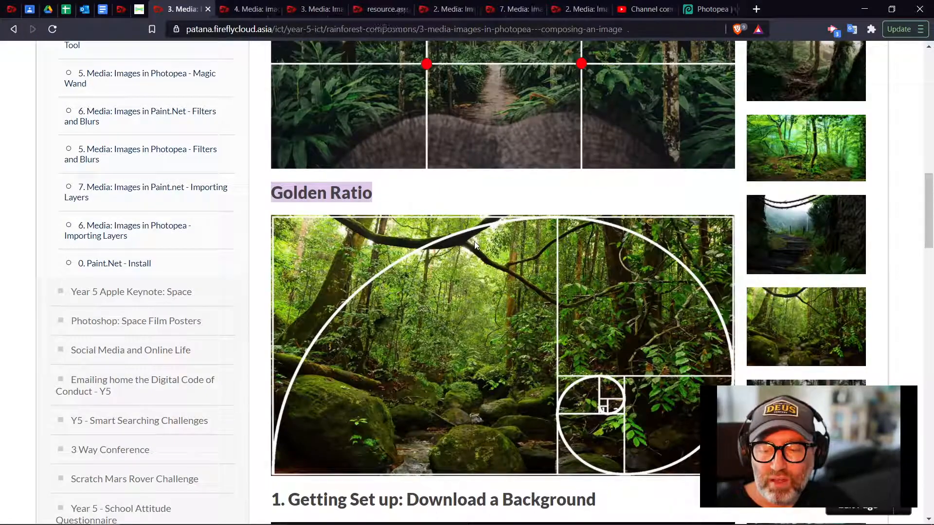
Step: Look over the Composing an Image lesson and the asset images on the Paint.net Editing Layers lesson page
scroll(803, 252, "up", 15)
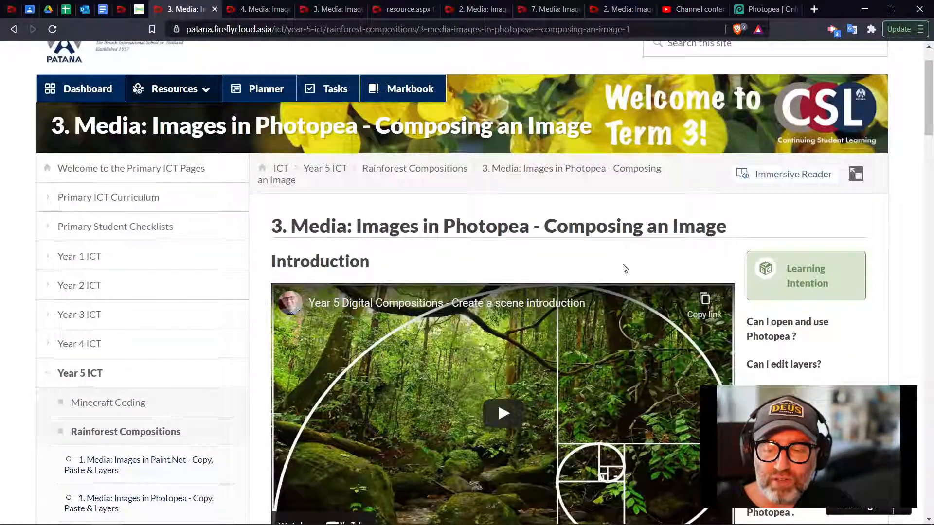
scroll(641, 266, "down", 9)
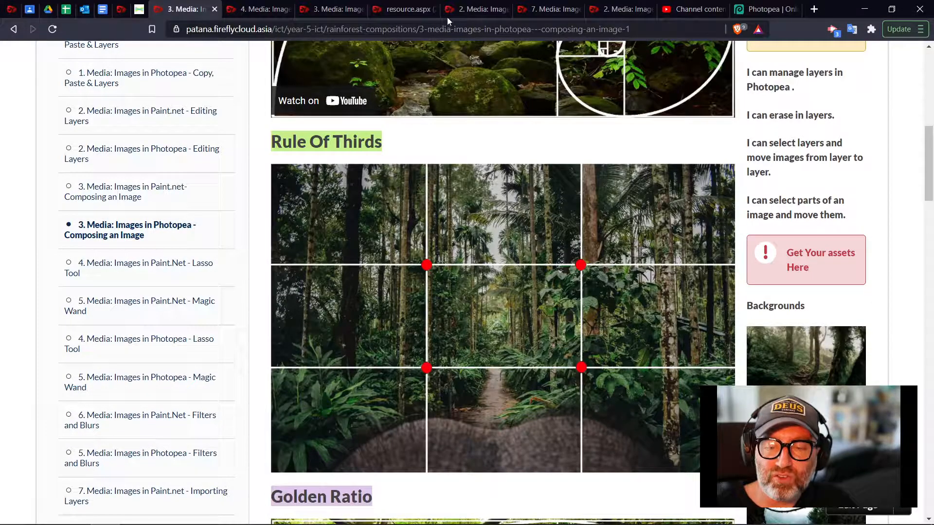
left_click(474, 10)
scroll(742, 286, "down", 13)
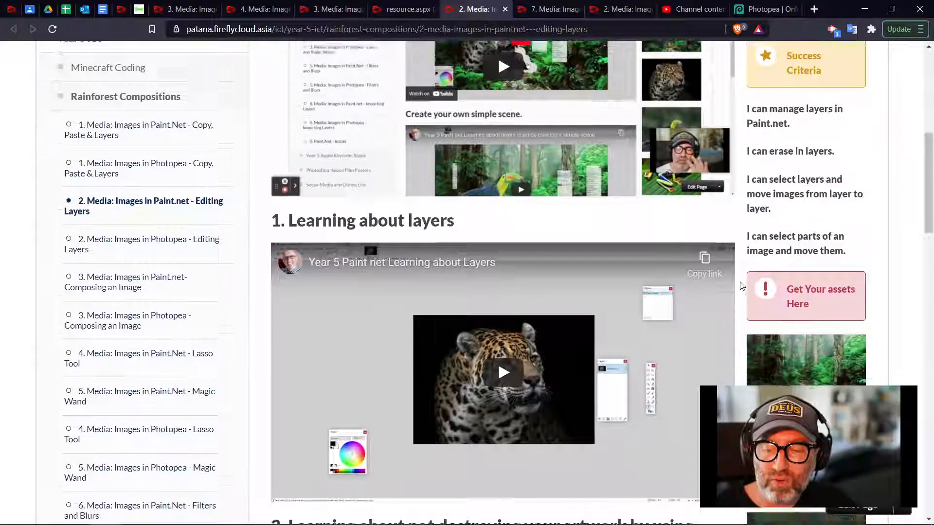
scroll(800, 313, "up", 1)
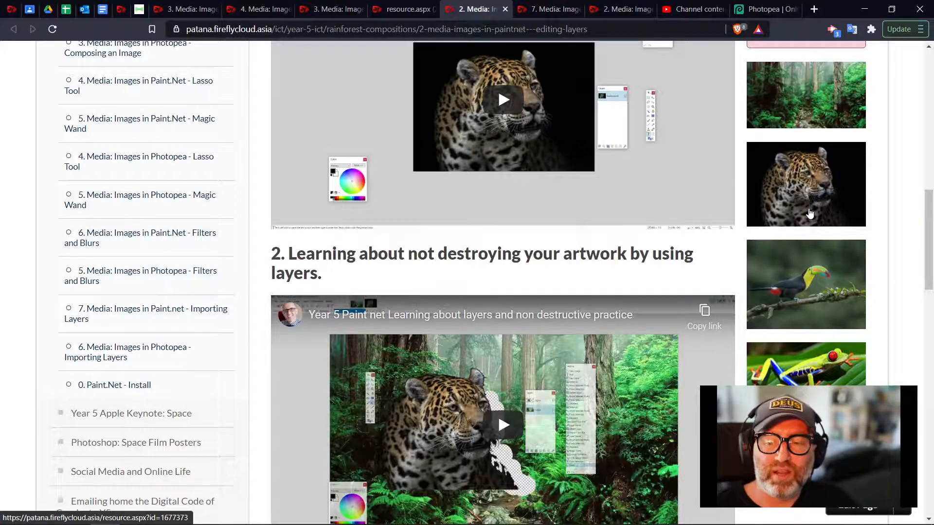
scroll(810, 213, "up", 1)
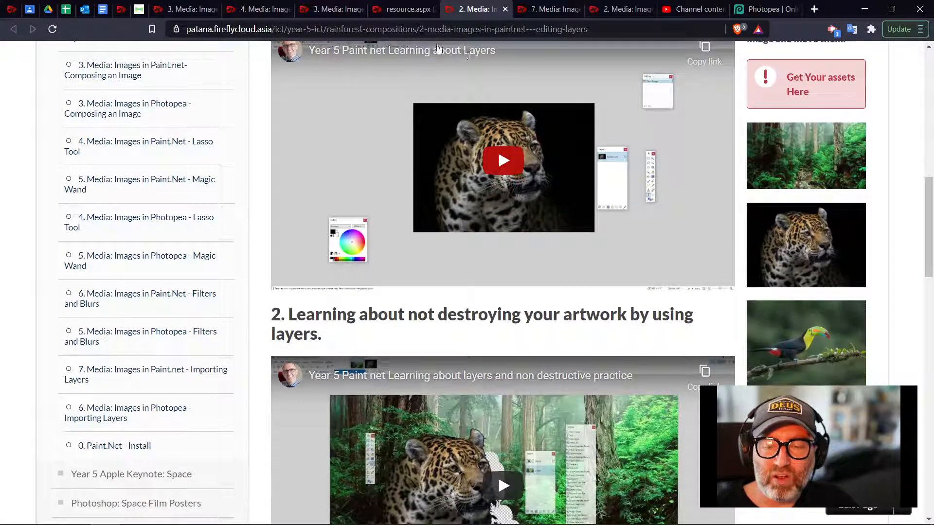
Step: Leave the lesson pages and switch to the tree frog document in Photopea
left_click(240, 9)
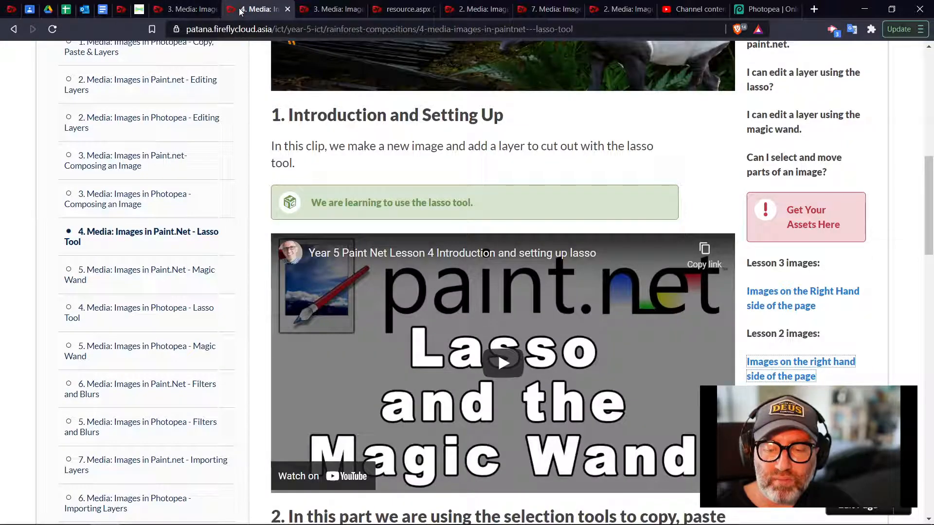
mouse_move(654, 523)
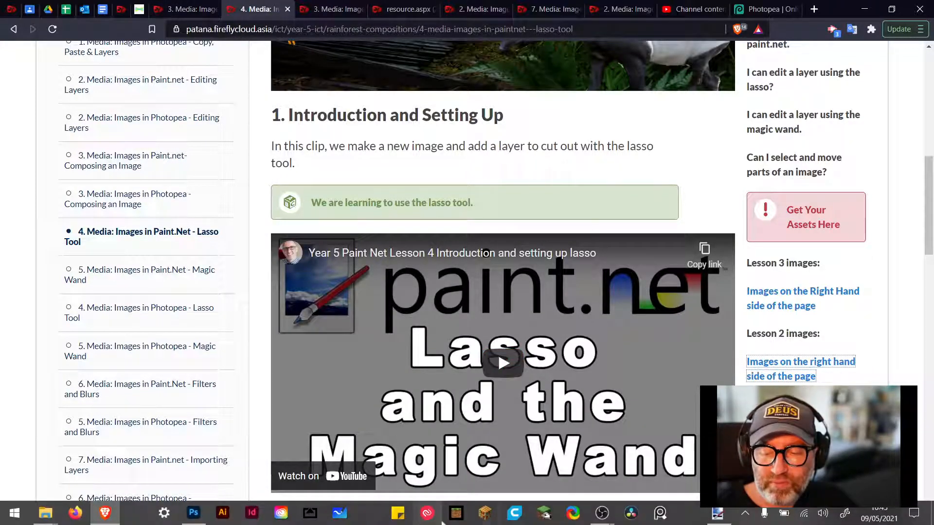
left_click(766, 9)
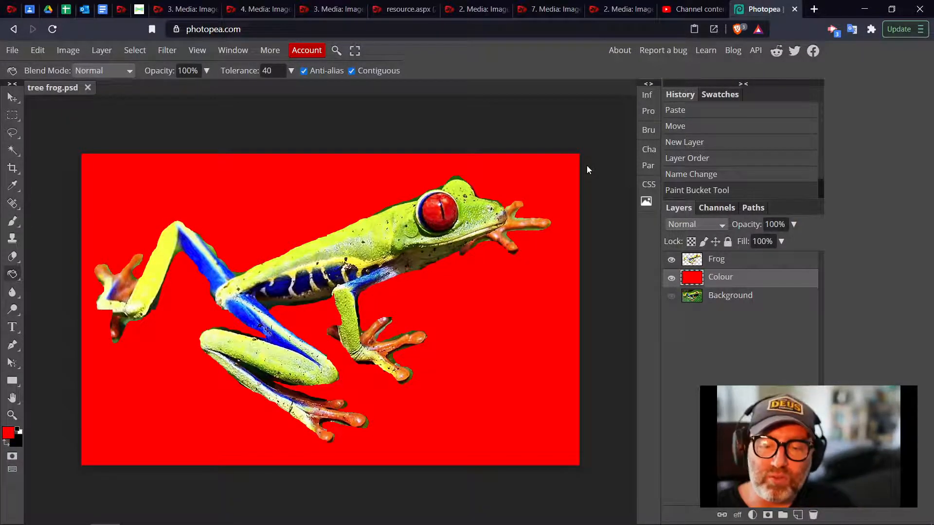
Step: Collapse and restore the history and layers panels, and hide the red Colour layer beneath the frog
left_click(671, 279)
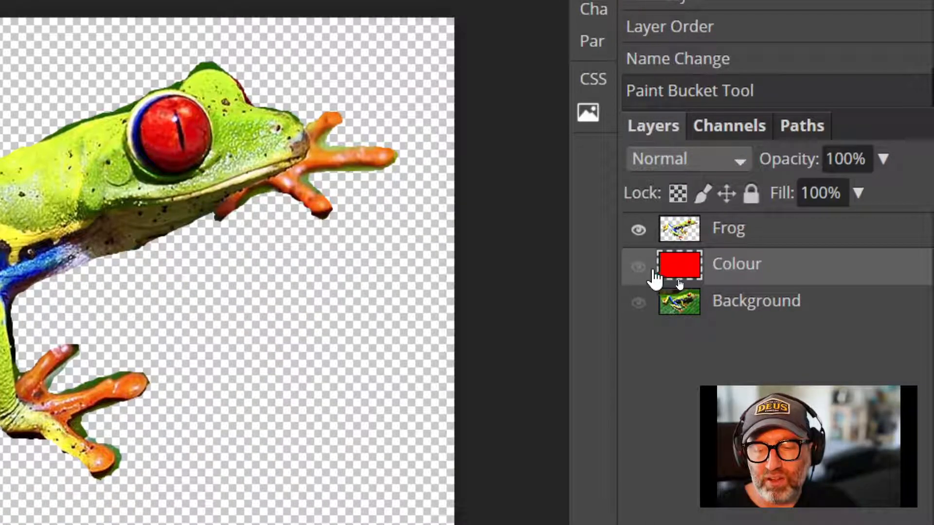
left_click(640, 266)
left_click(640, 267)
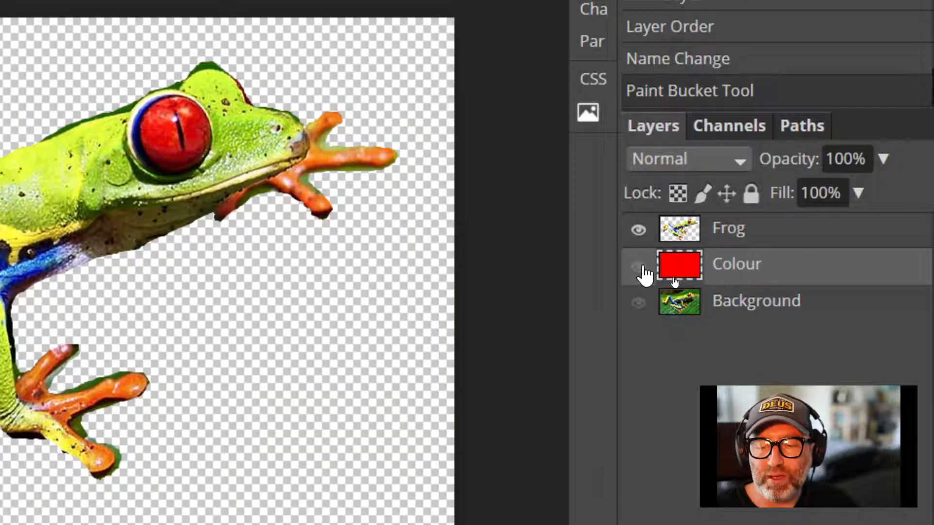
left_click(638, 267)
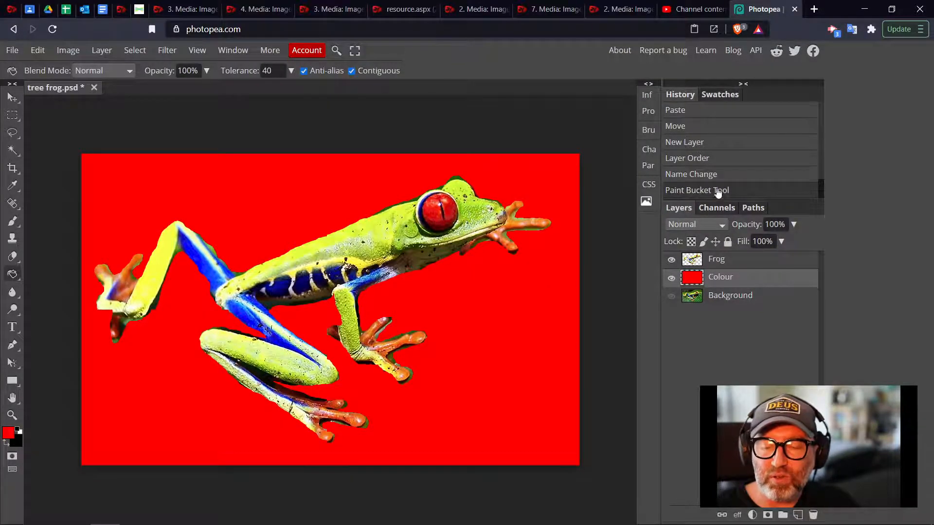
left_click(746, 86)
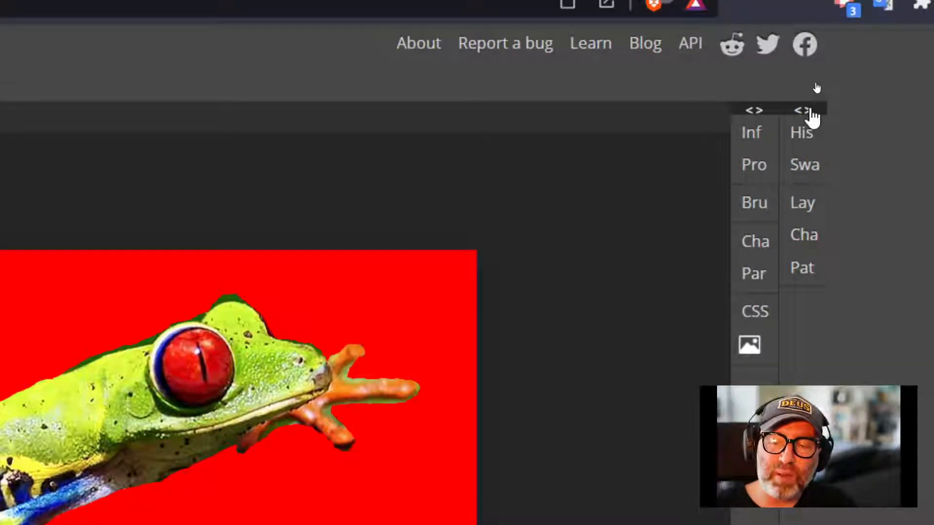
left_click(805, 111)
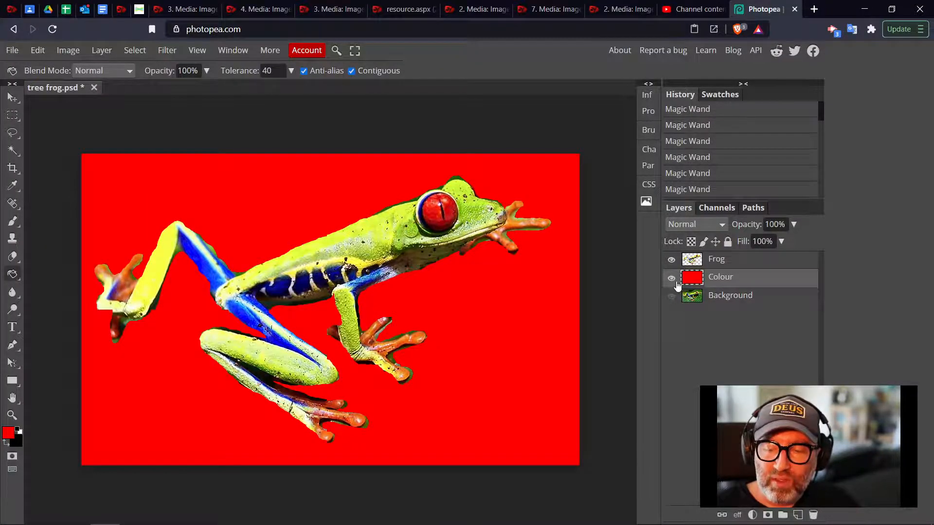
left_click(673, 279)
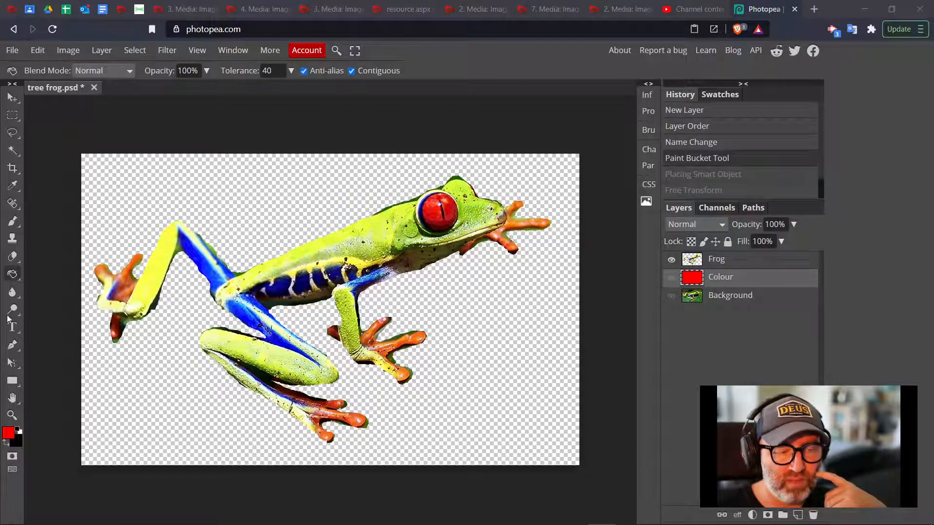
Step: Open the BG Path image as a separate document and close it again
left_click(15, 54)
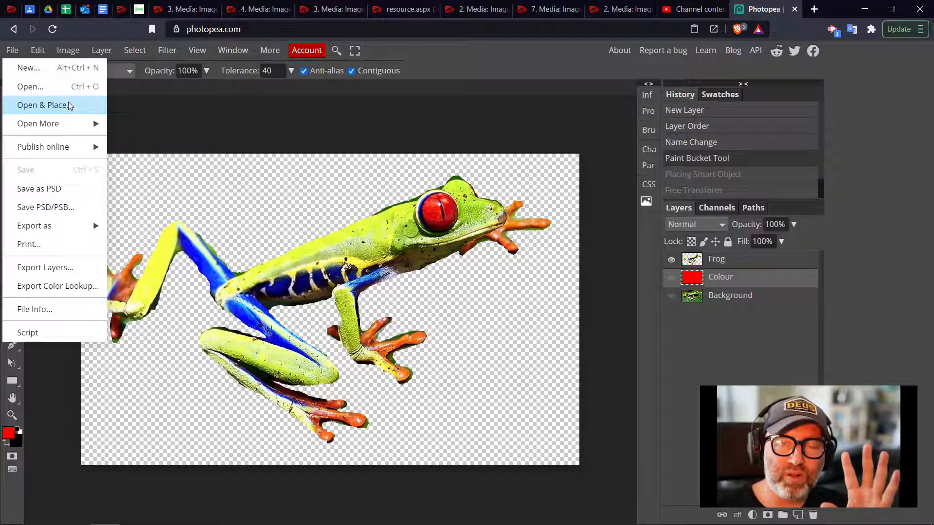
left_click(71, 87)
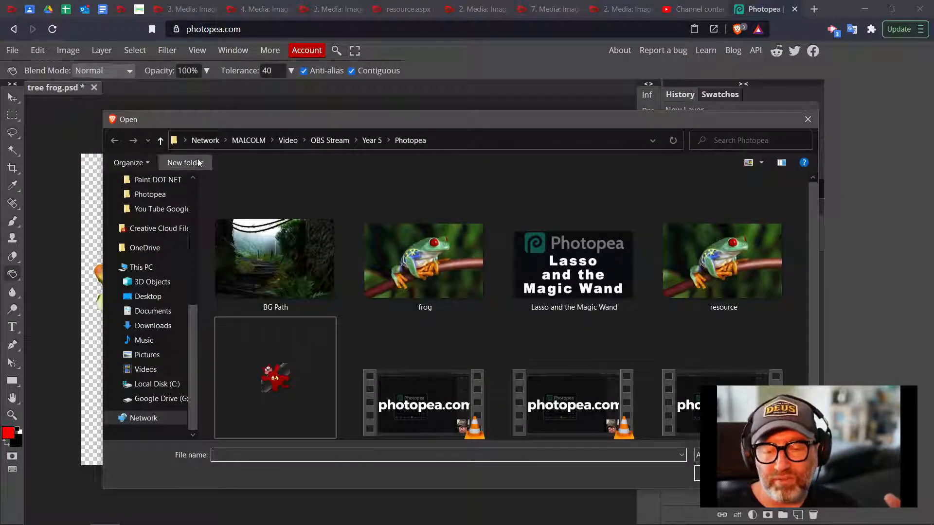
double_click(274, 238)
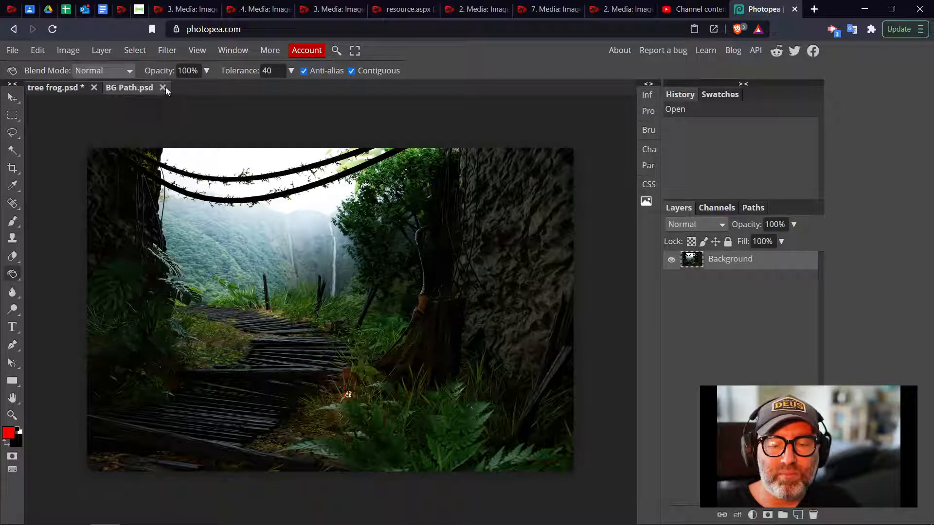
left_click(163, 87)
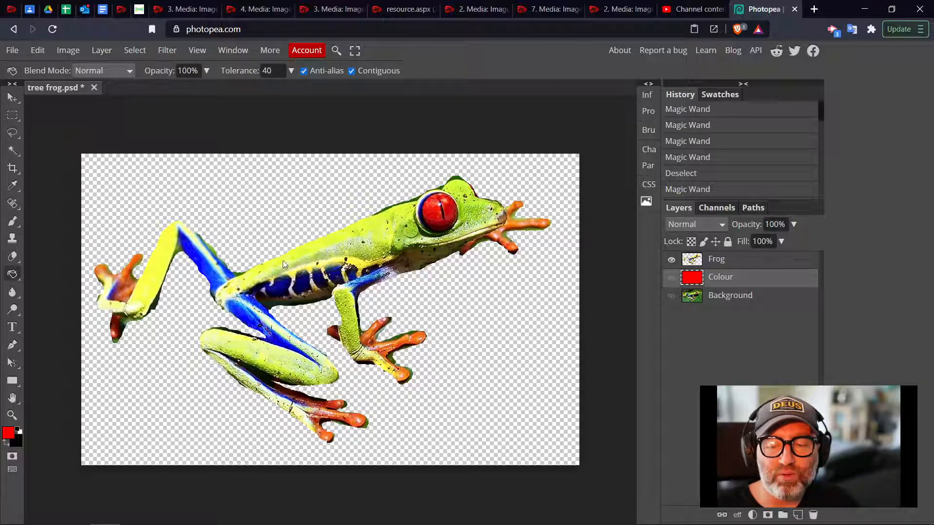
Step: Place the BG Path image from the Photopea folder into the tree frog document, directly beneath the Frog layer
left_click(13, 50)
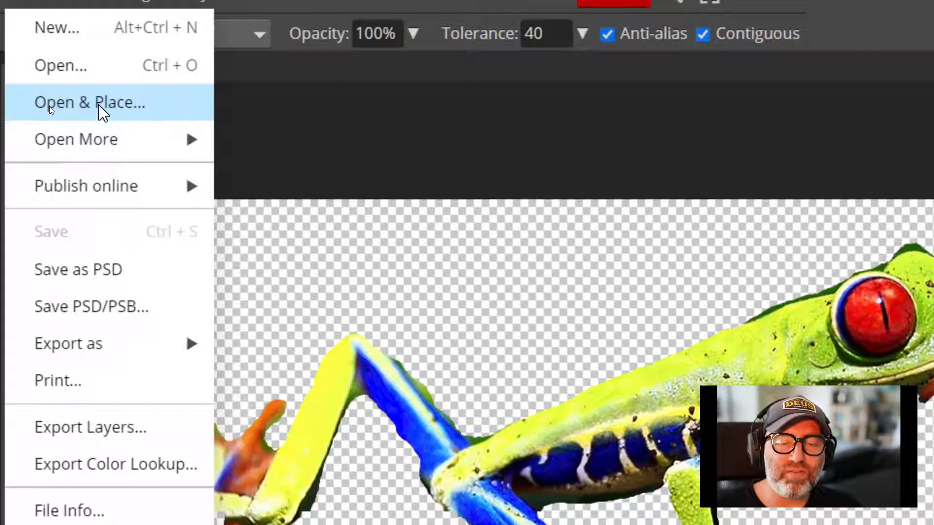
left_click(101, 110)
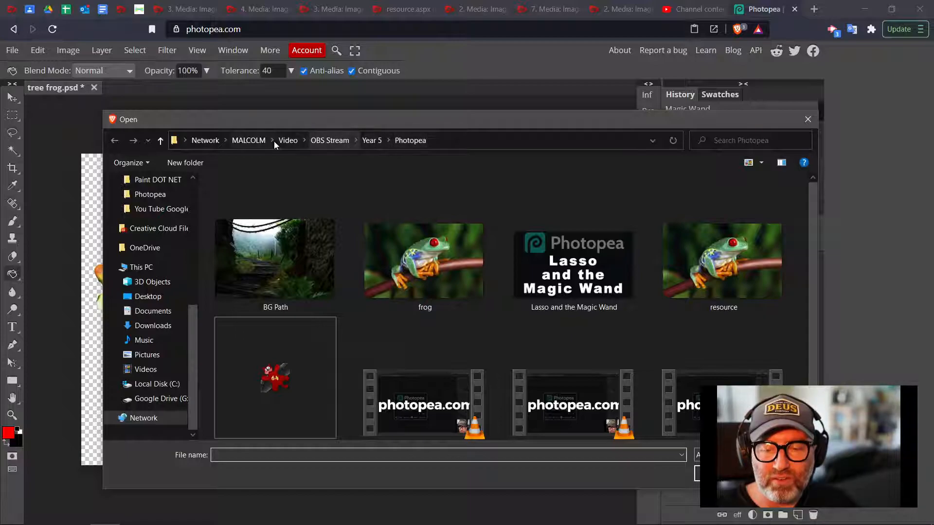
double_click(268, 250)
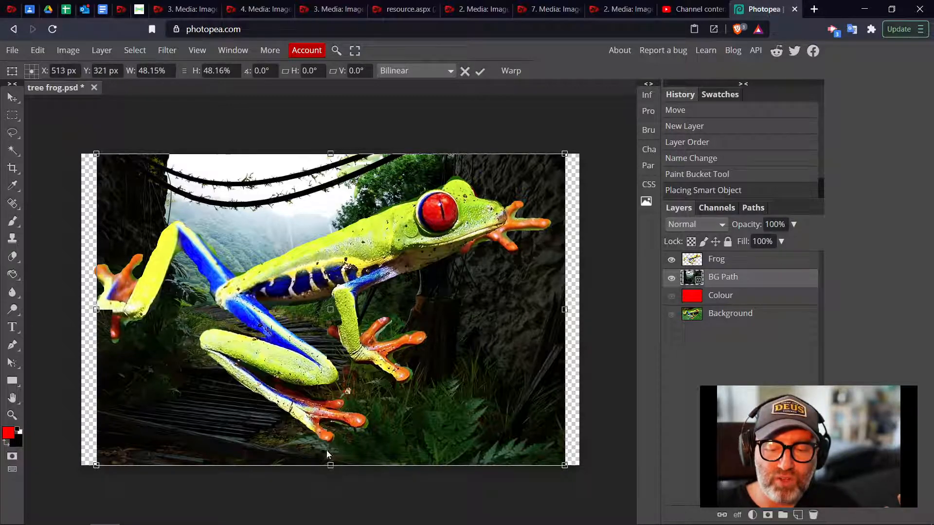
Step: Stretch the placed BG Path image sideways to about 51.2% width so it fills the canvas, and apply the transform
left_click_drag(330, 465, 331, 465)
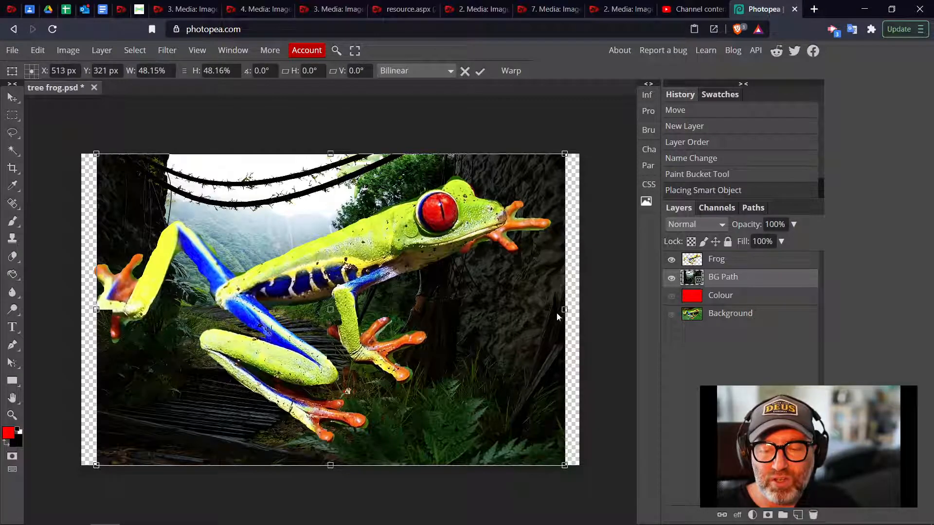
left_click_drag(565, 309, 579, 309)
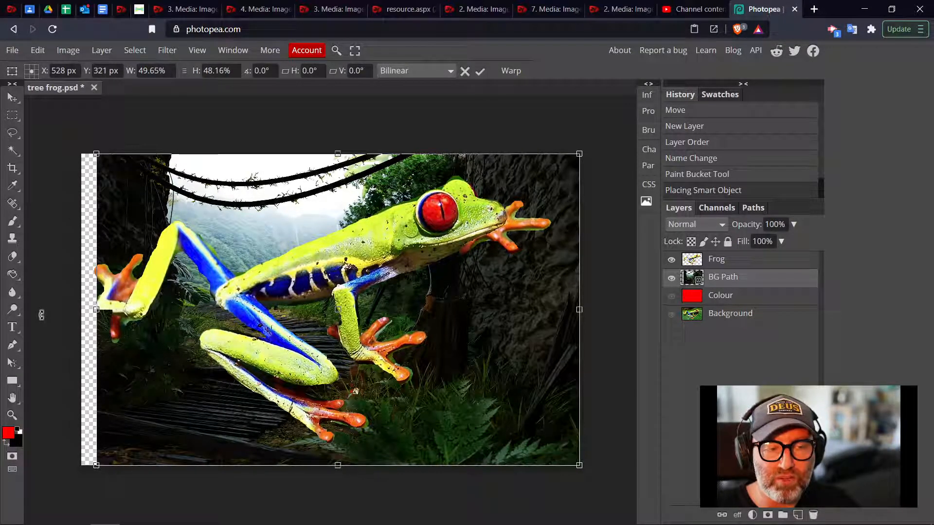
left_click_drag(97, 309, 81, 310)
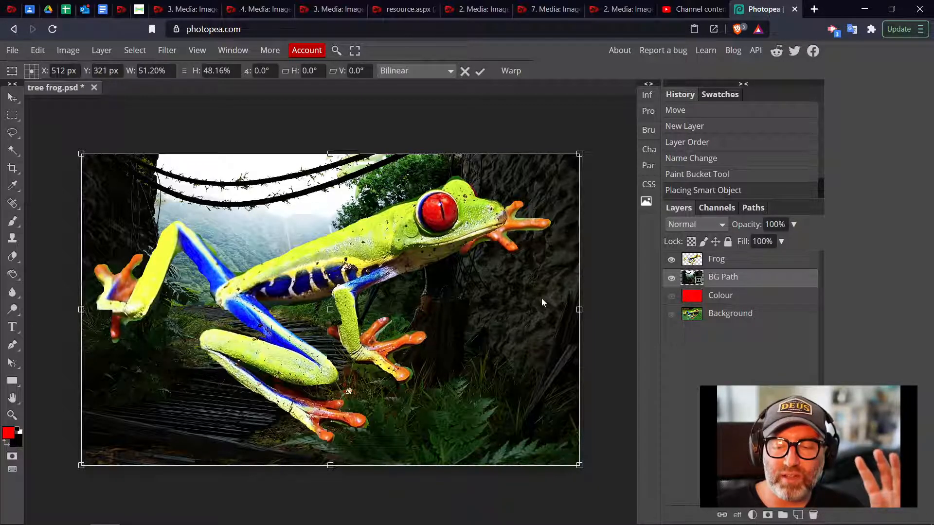
key("Return")
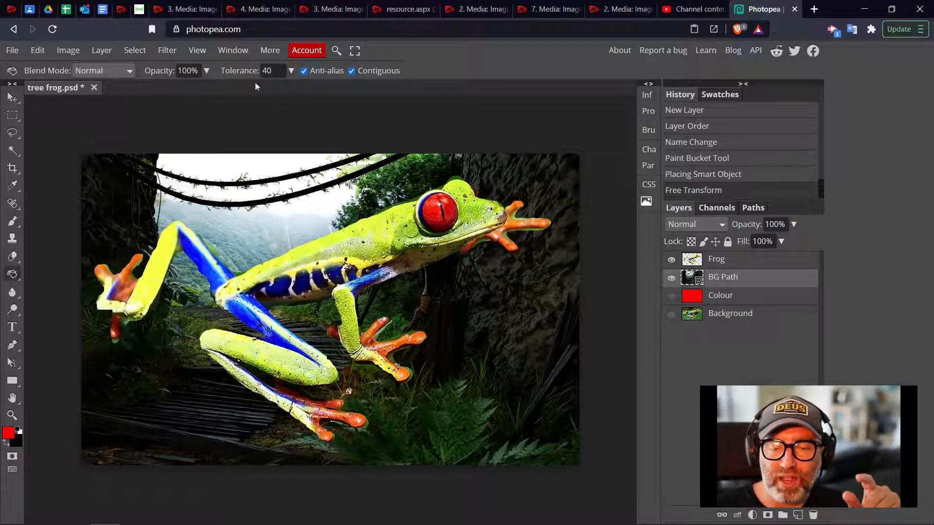
Step: Rasterize the BG Path layer and check that the Rasterize option is no longer offered for it
left_click(107, 55)
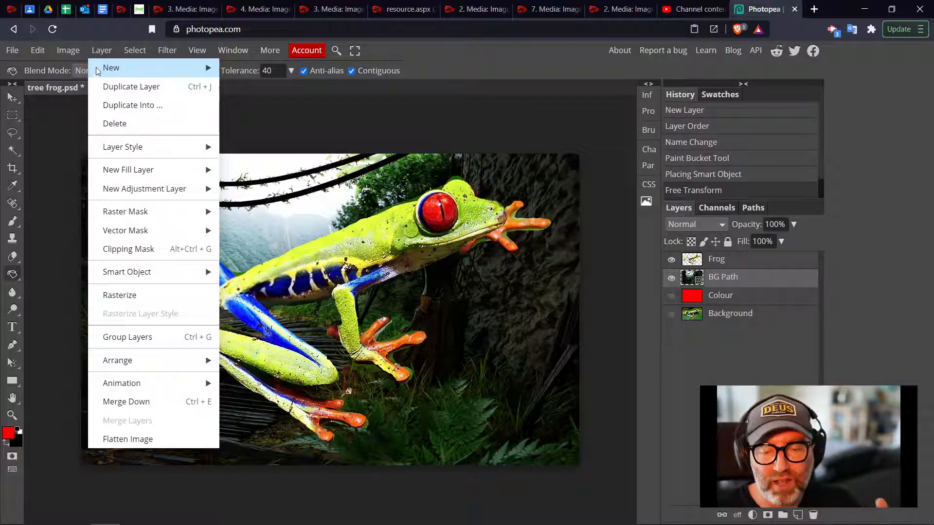
left_click(165, 295)
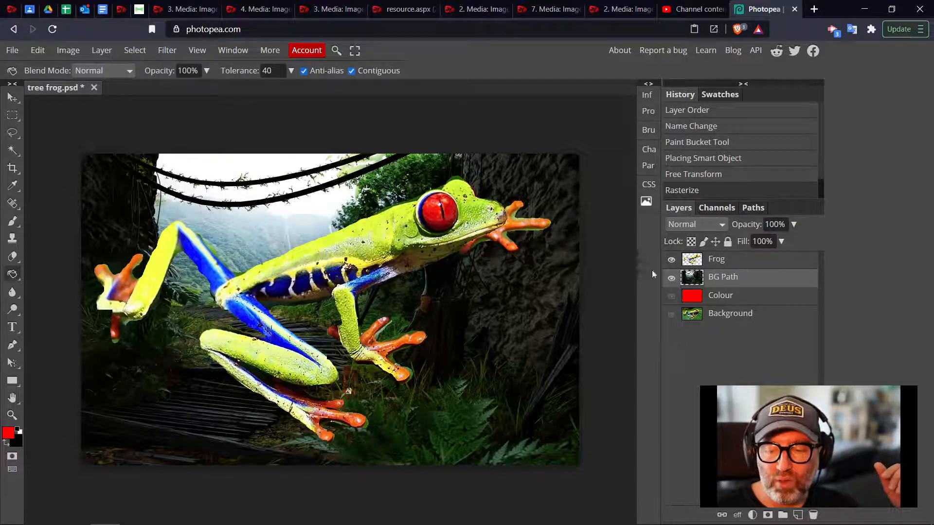
right_click(722, 283)
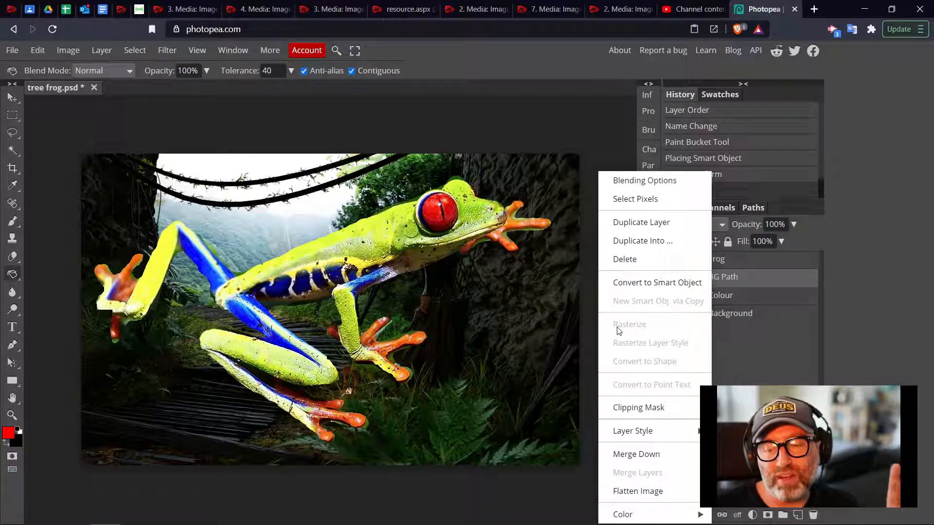
left_click(725, 349)
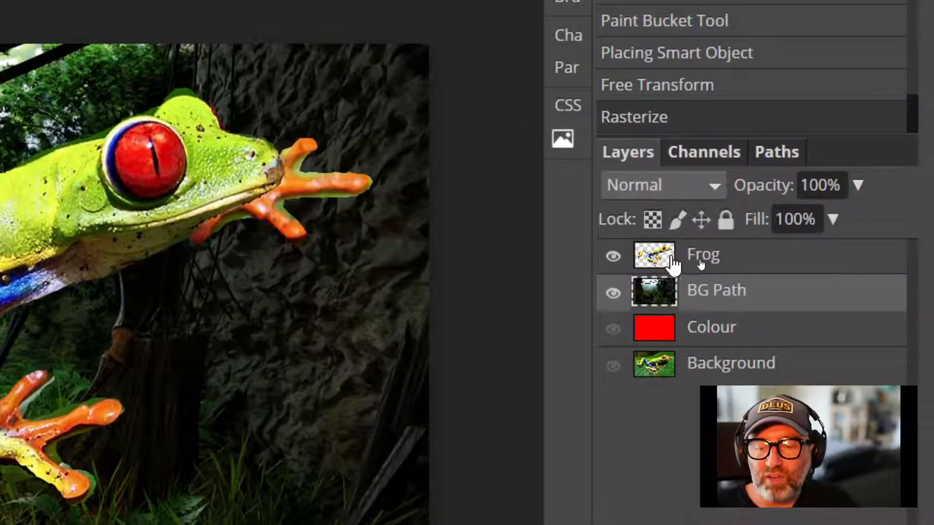
Step: Free-transform the Frog layer to about 15% width and 22% height, placing it beside the wooden path in the scene's lower left
left_click(745, 262)
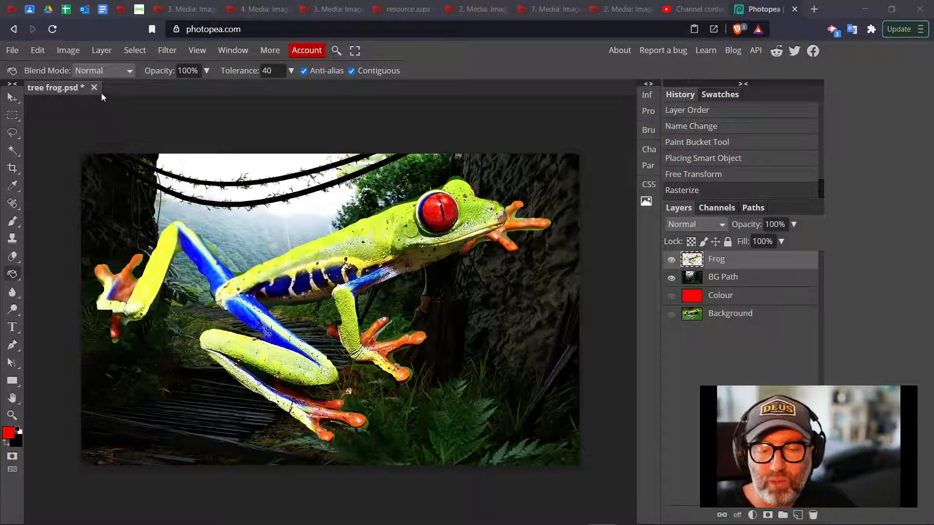
left_click(40, 53)
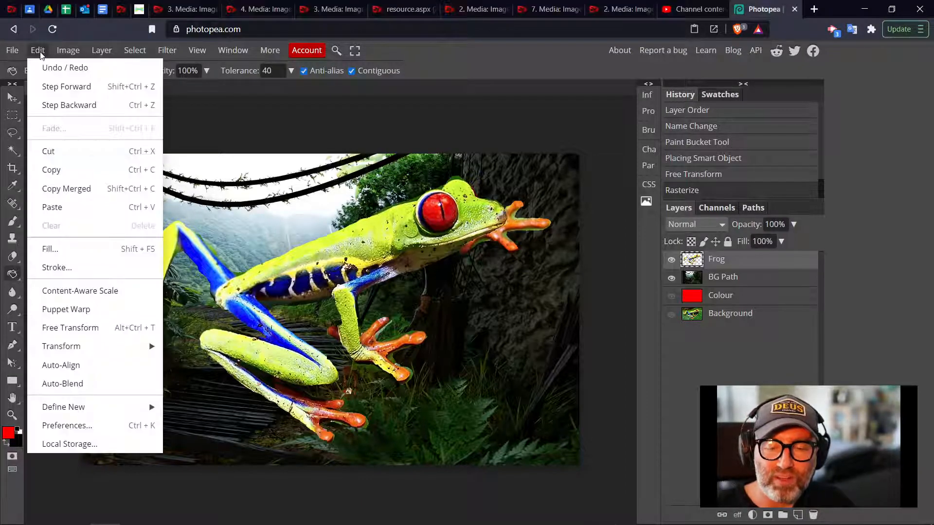
left_click(139, 331)
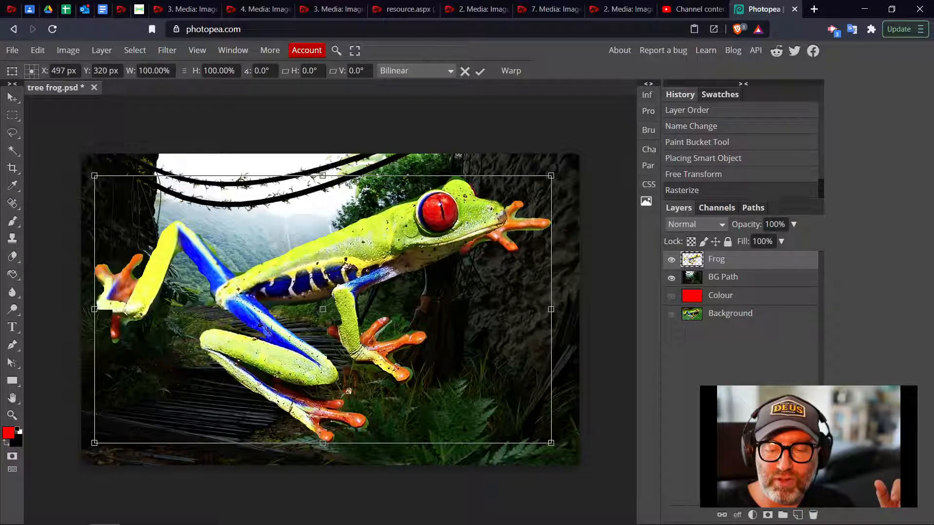
left_click_drag(551, 443, 172, 242)
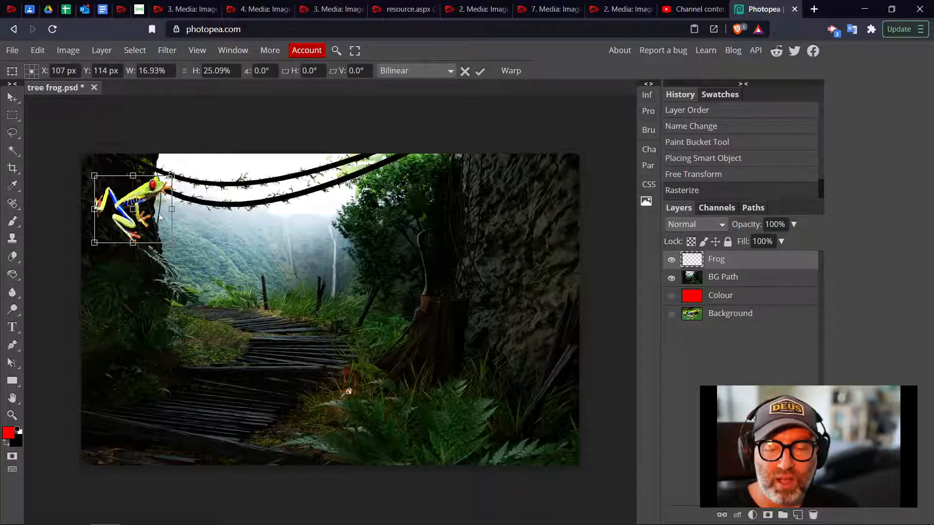
left_click_drag(132, 199, 128, 352)
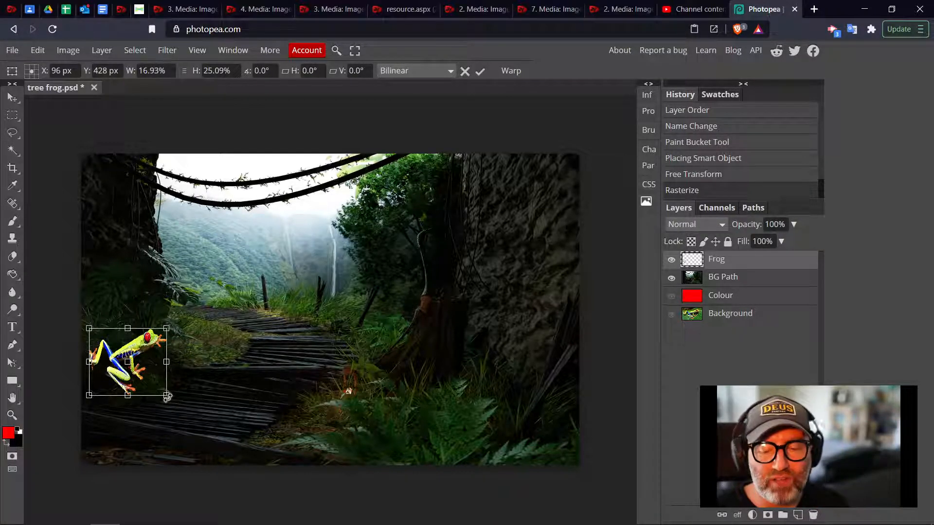
left_click_drag(166, 395, 158, 387)
left_click_drag(136, 346, 140, 364)
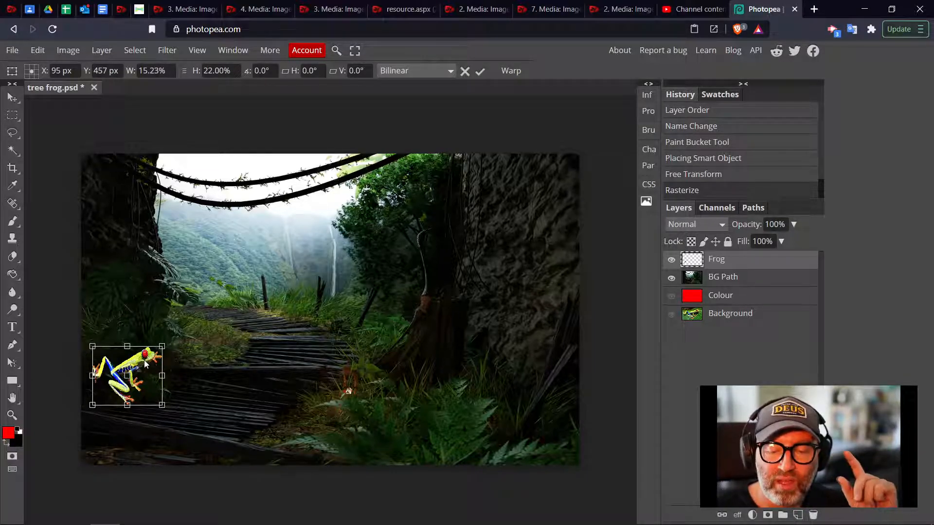
key("Return")
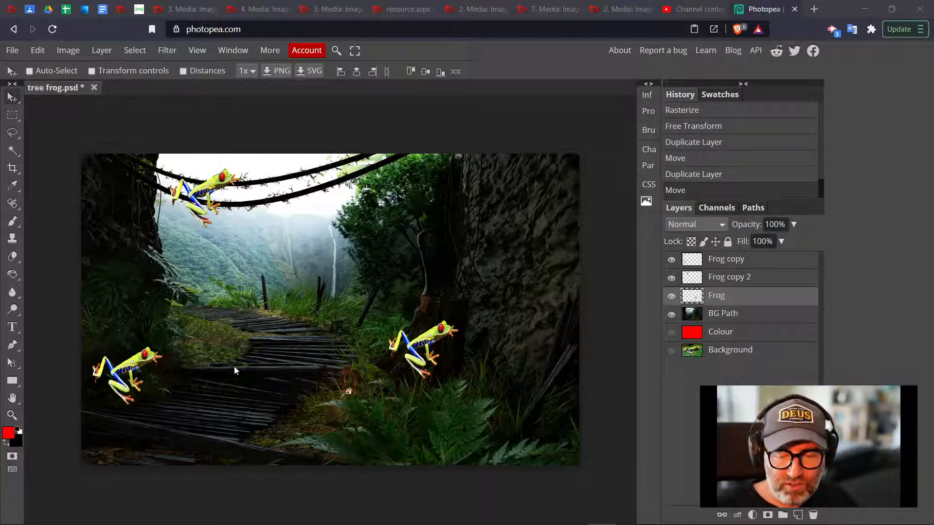
Step: Undo the moves and duplications of the two extra frogs, leaving only the original Frog layer
left_click(455, 303)
key("ctrl+z")
key("ctrl+z")
key("ctrl+z")
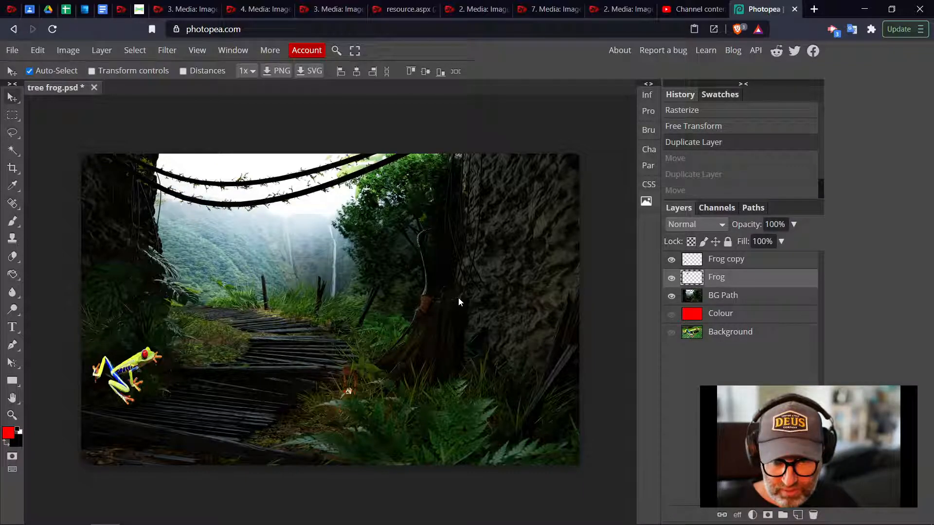
key("ctrl+z")
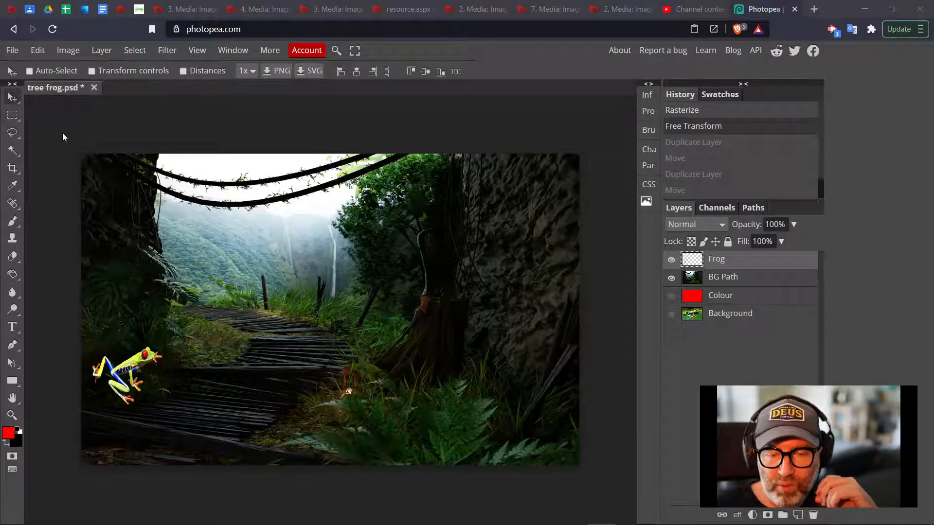
Step: Copy and paste the Frog layer, and move the selected frog up onto the hanging vines in the scene's upper left
left_click(40, 51)
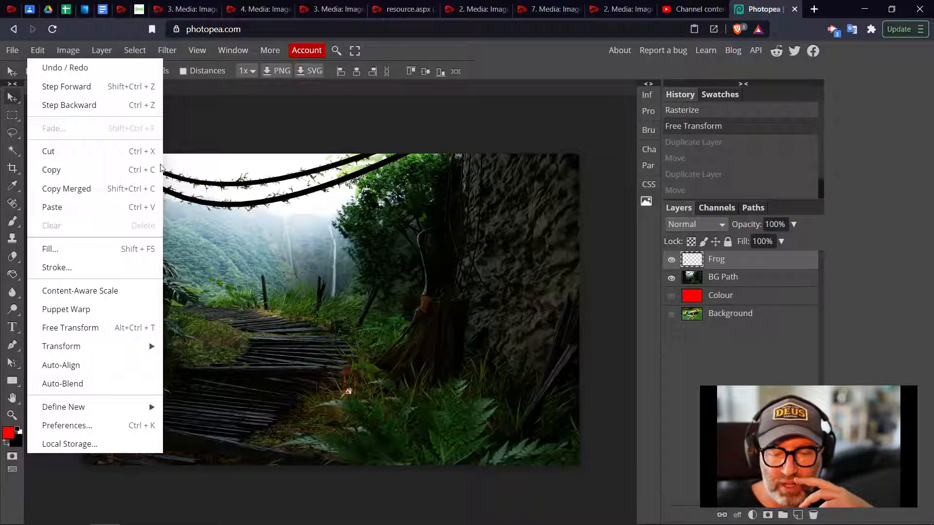
left_click(130, 170)
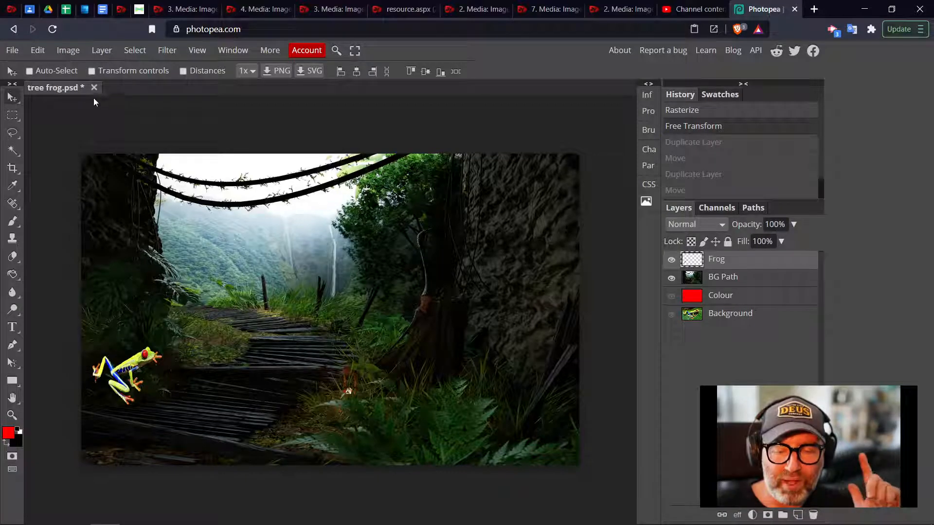
left_click(37, 50)
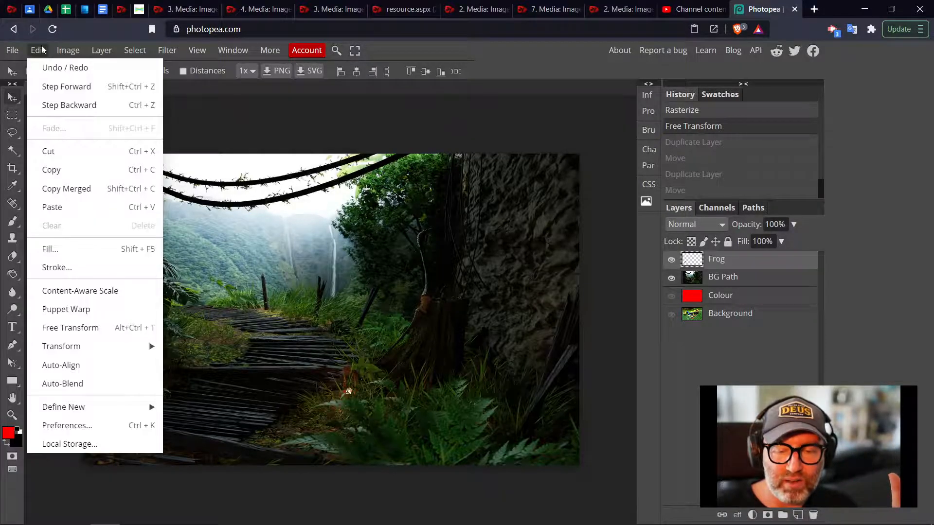
left_click(67, 213)
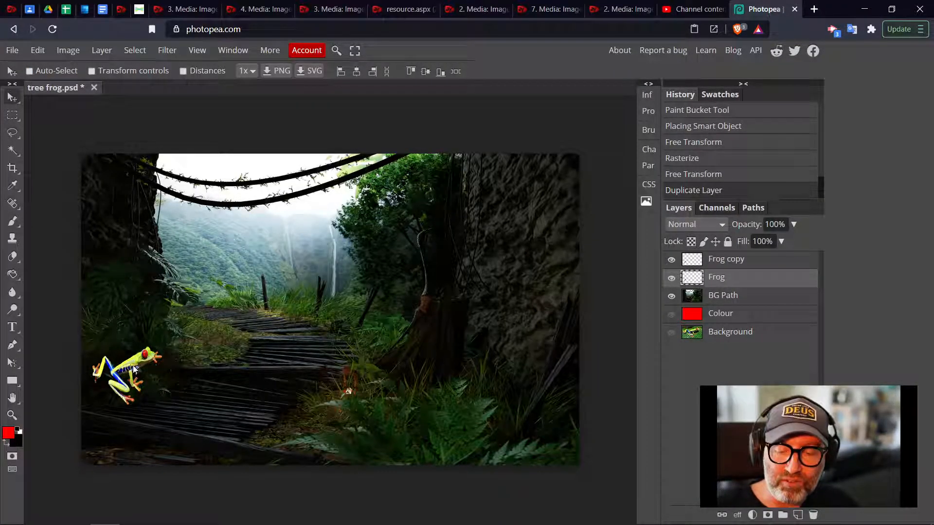
left_click_drag(137, 367, 212, 188)
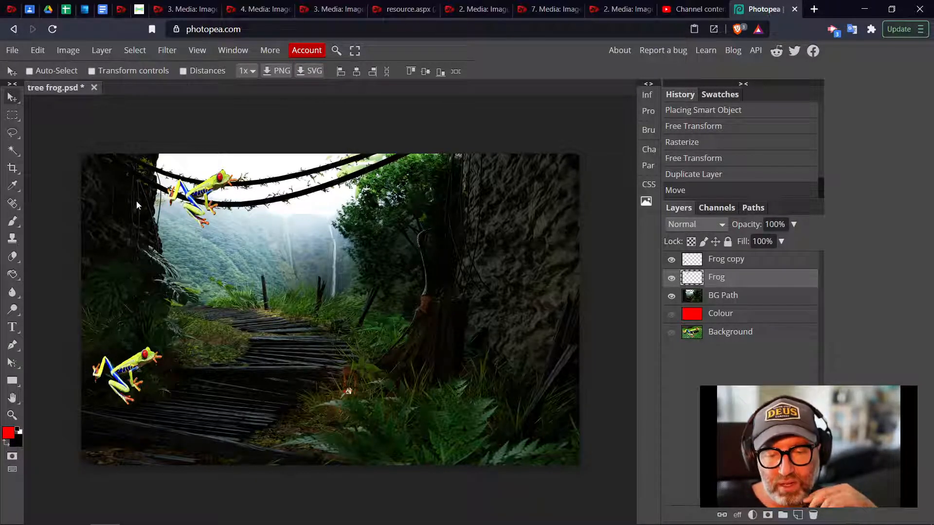
Step: Paste another copy of the frog and move the selected Frog layer beside the ferns in the scene's lower right
left_click(38, 50)
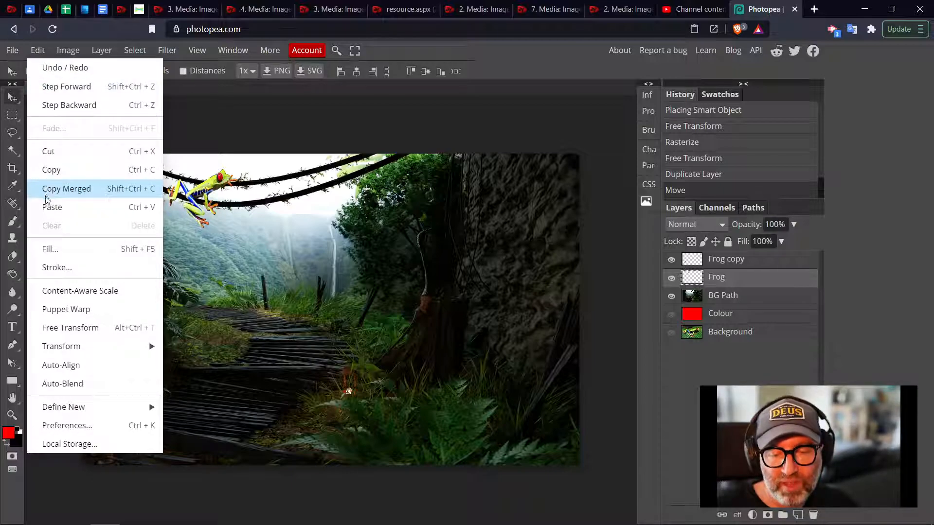
left_click(46, 203)
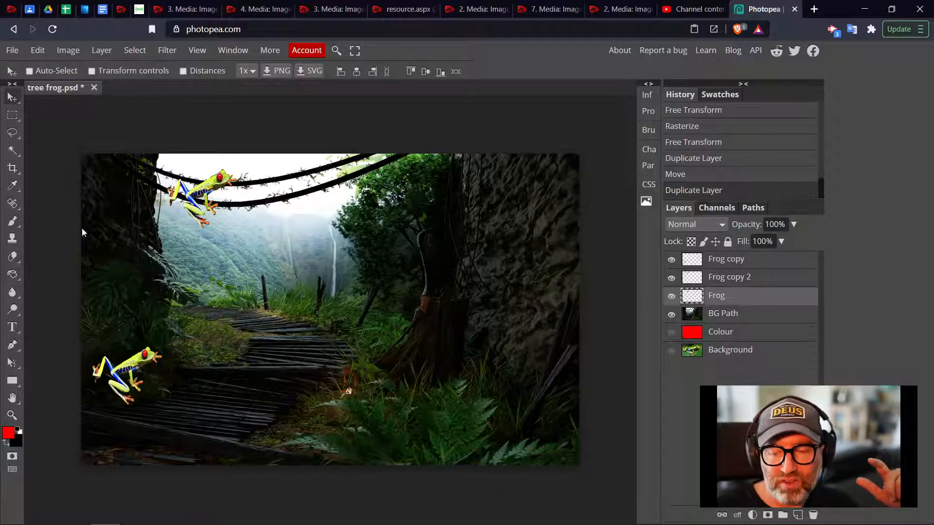
left_click_drag(127, 368, 324, 421)
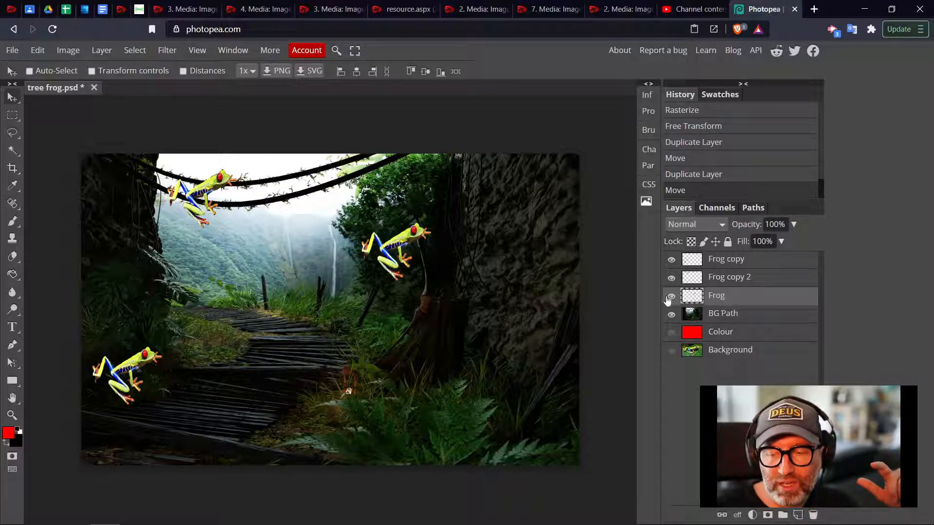
left_click_drag(418, 274, 233, 214)
left_click_drag(505, 184, 545, 391)
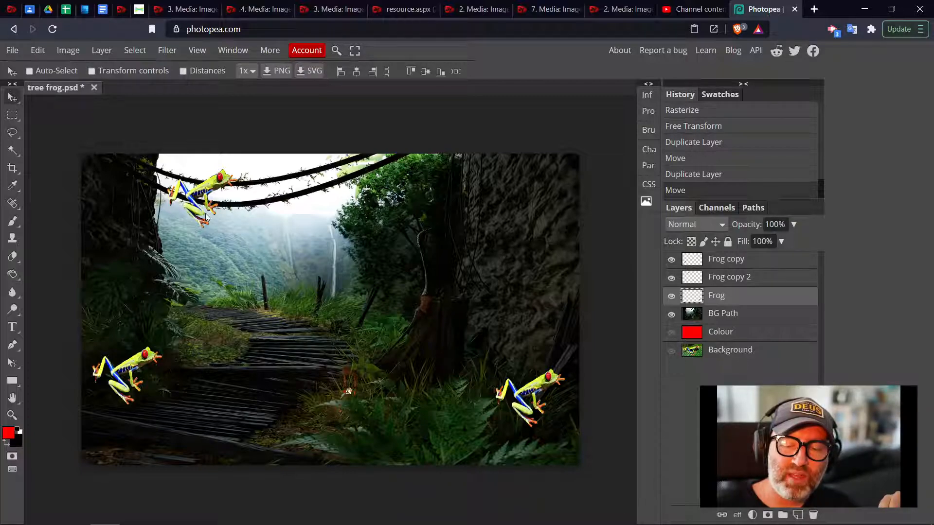
Step: Free-transform the Frog layer, mirroring it horizontally at about 63% width and 69% height, and place it low among the ferns
left_click(743, 276)
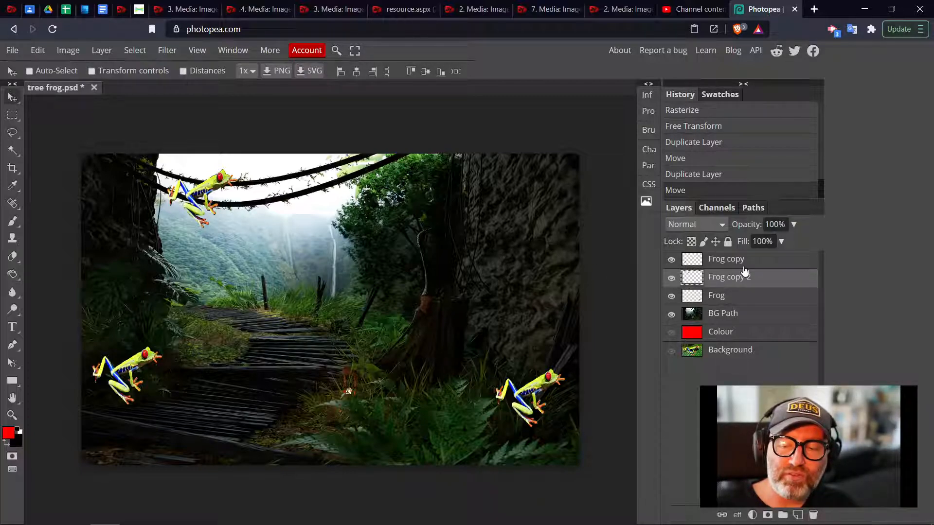
left_click(742, 265)
left_click(737, 280)
left_click(729, 298)
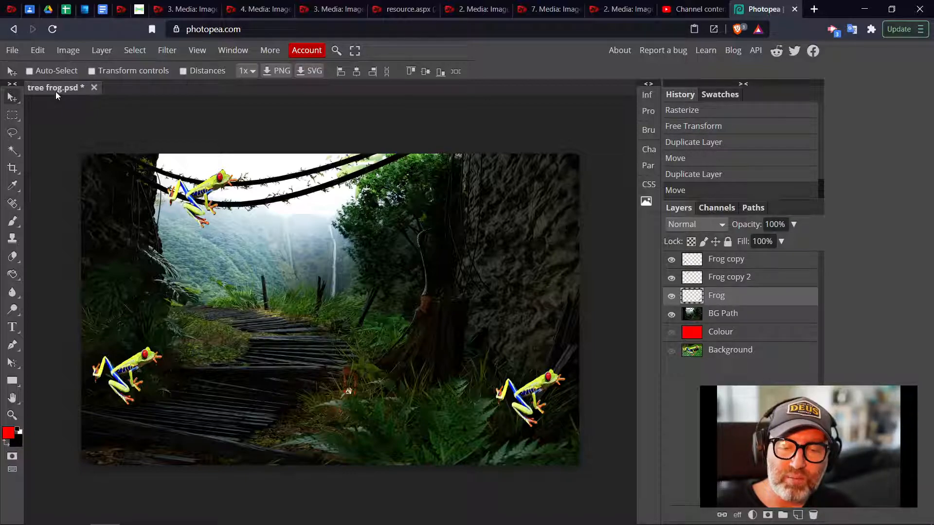
left_click(29, 51)
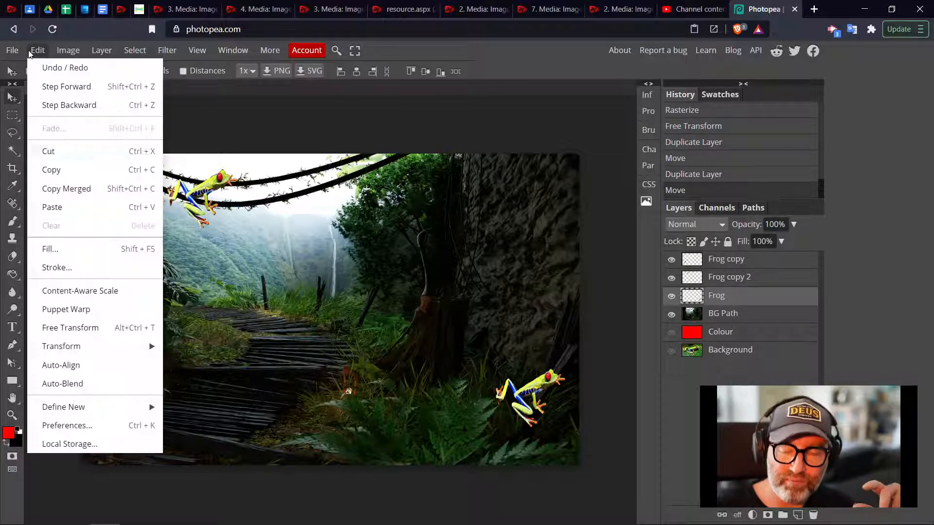
left_click(71, 329)
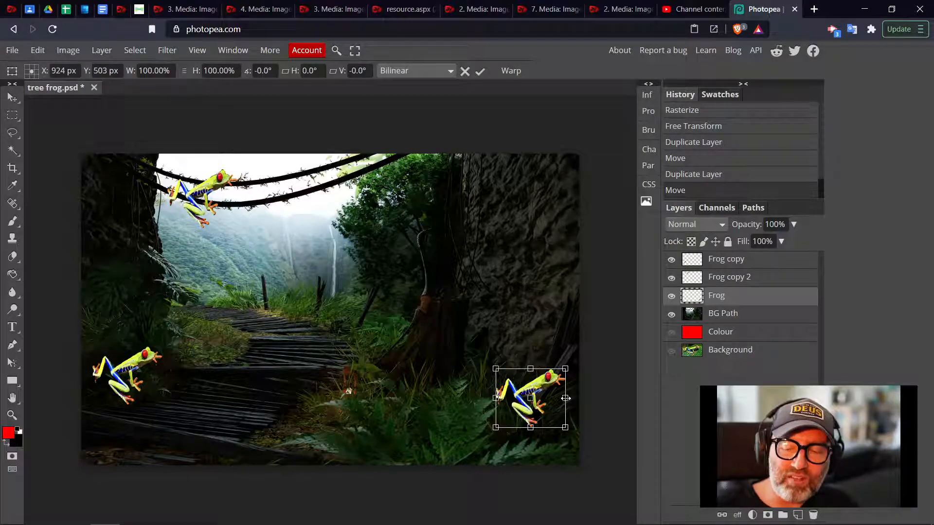
left_click_drag(565, 397, 428, 398)
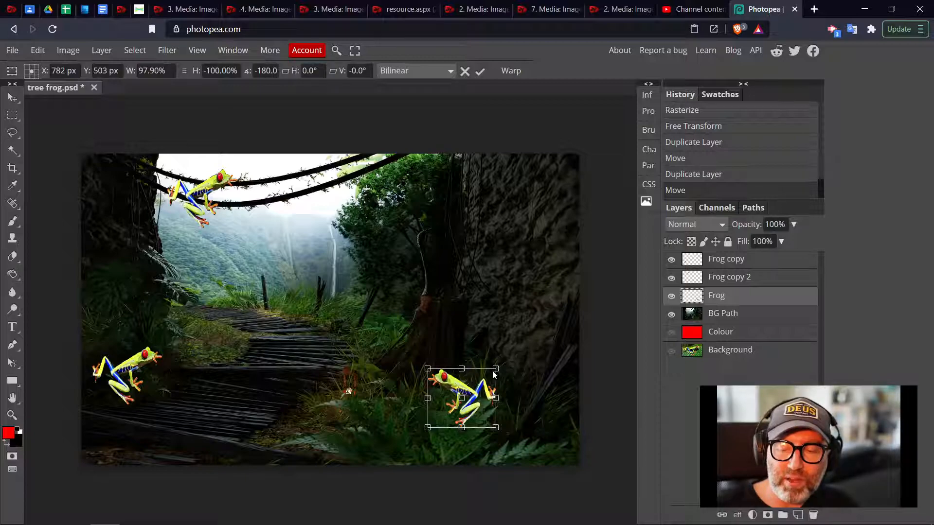
left_click_drag(495, 369, 520, 441)
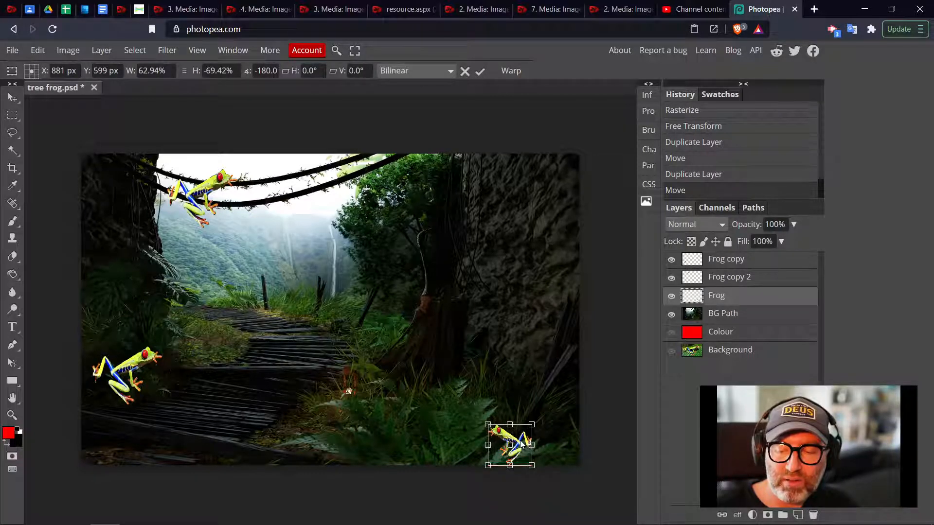
key("Return")
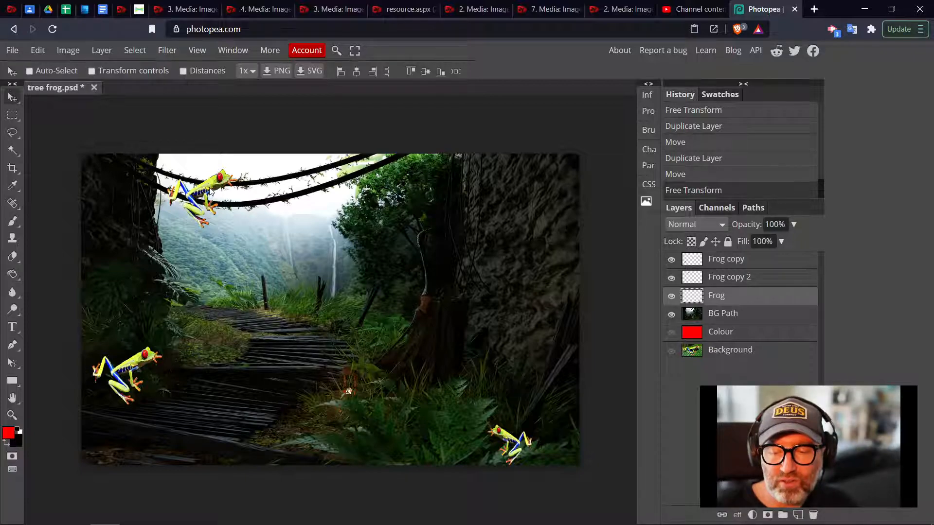
Step: Free-transform the Frog copy 2 layer, shrinking the frog slightly and rotating it clockwise to follow the slope of the hanging vines
left_click(705, 279)
left_click(36, 51)
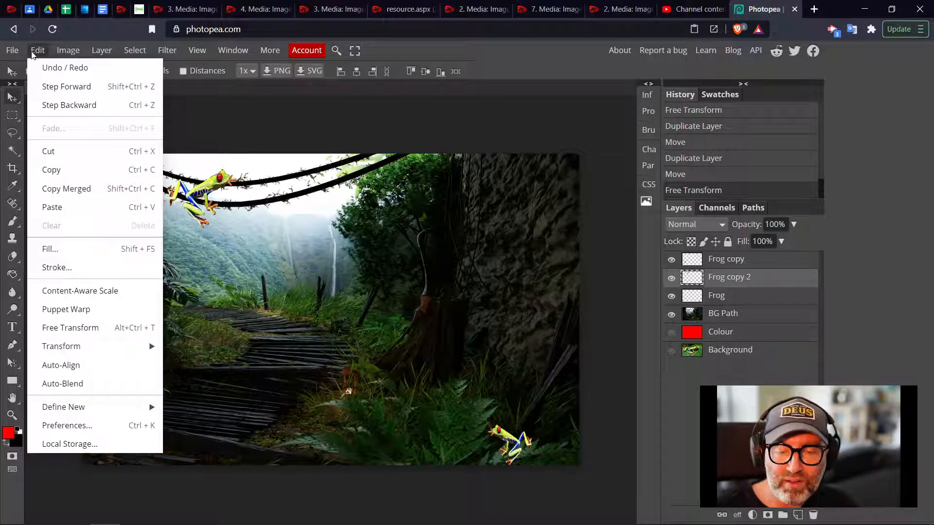
left_click(48, 328)
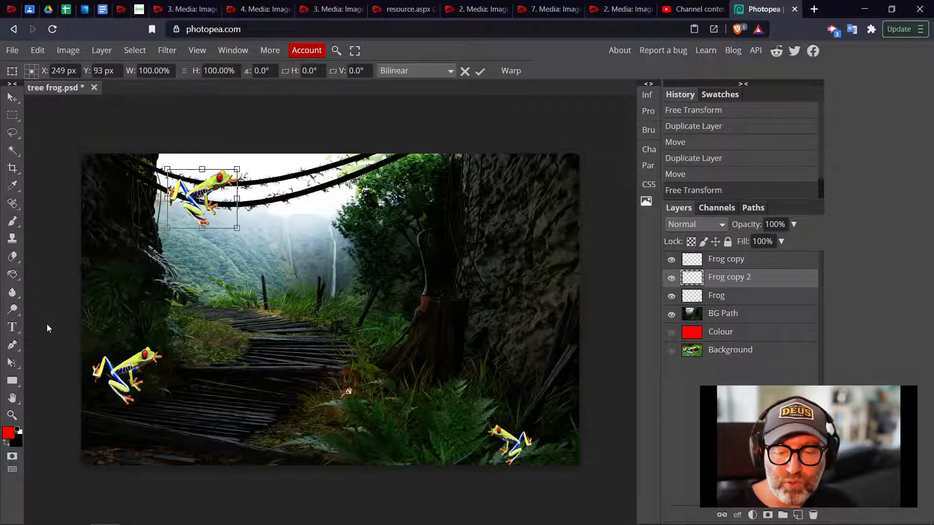
left_click_drag(236, 169, 222, 181)
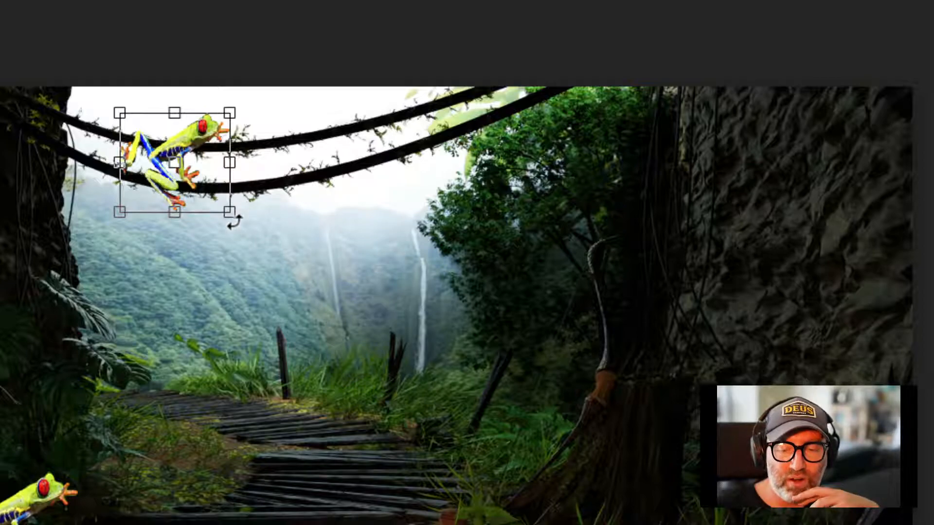
left_click_drag(243, 213, 210, 244)
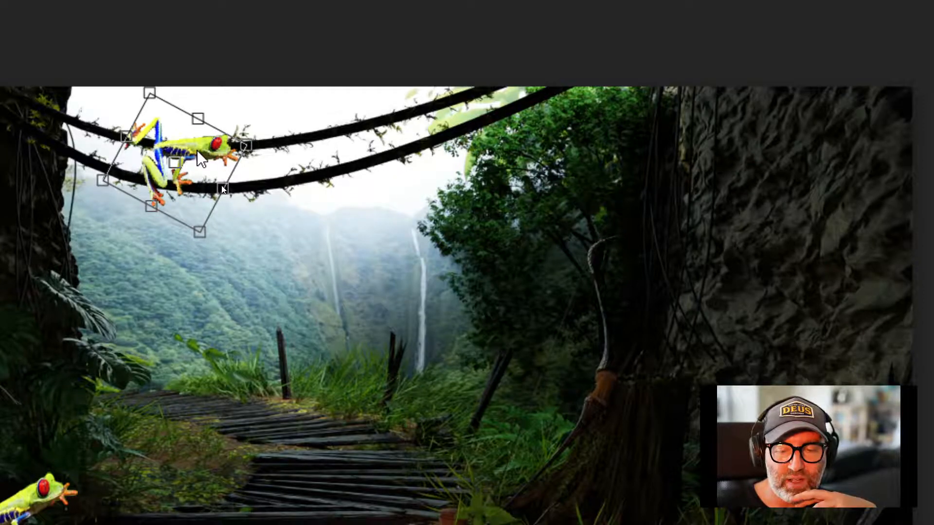
key("Return")
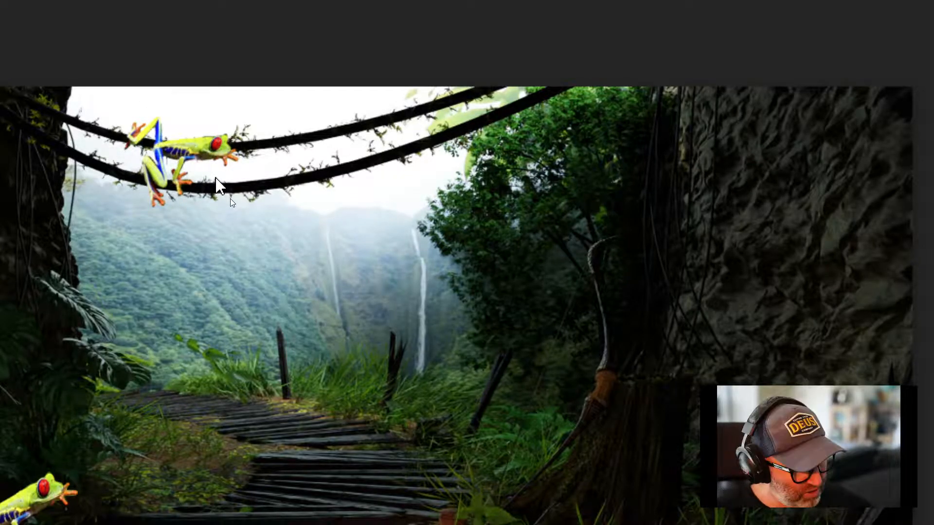